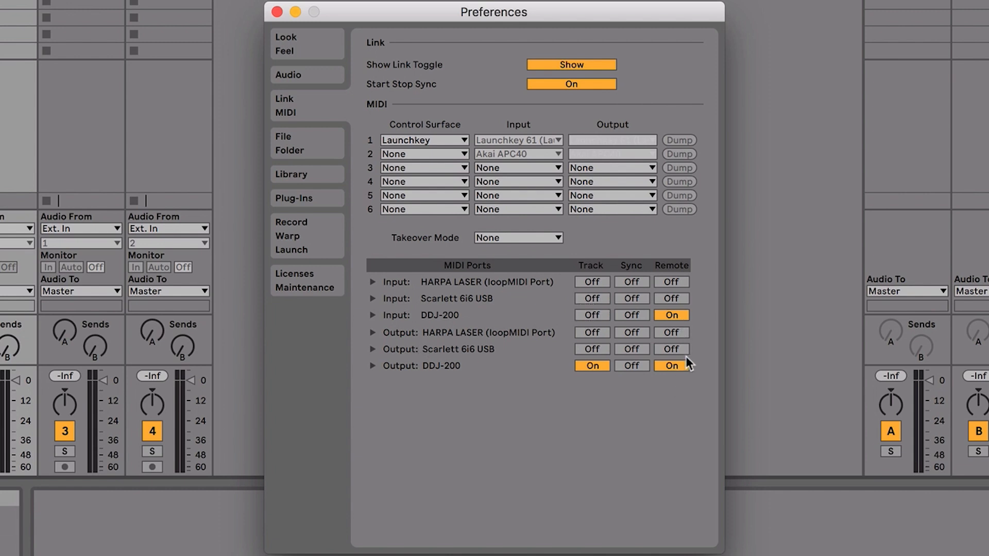
Turn on Track and Remote for the DDJ-200 MIDI input port in the preferences.
click(591, 365)
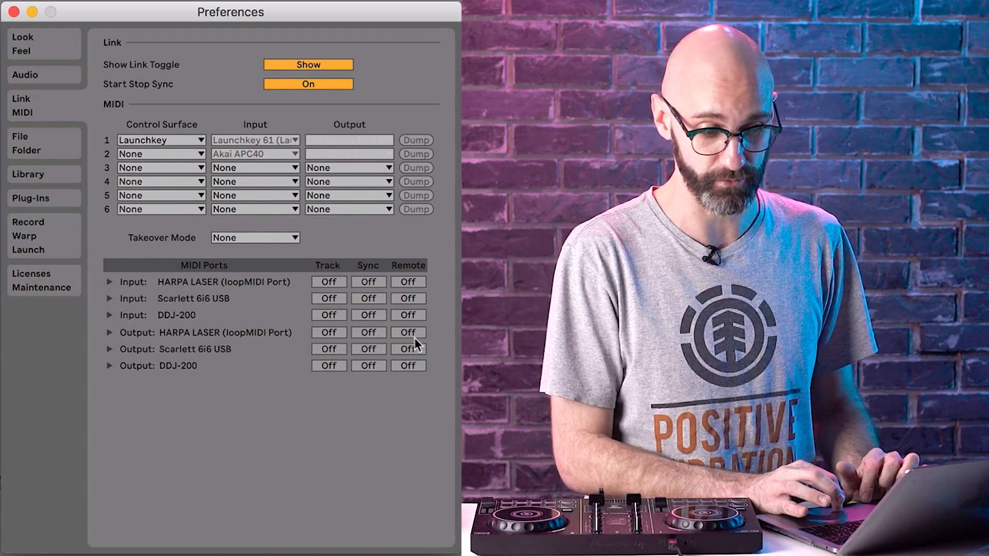
click(325, 315)
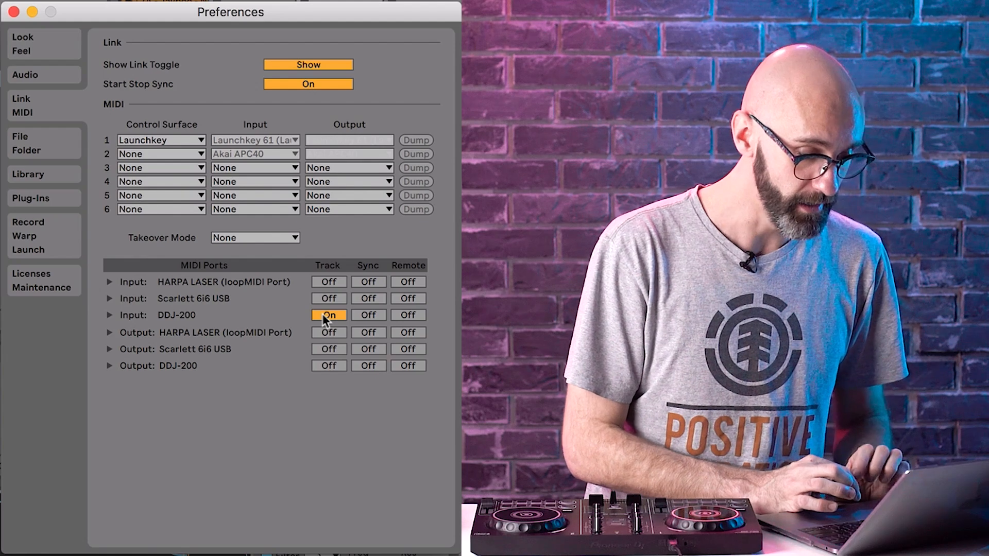
click(323, 314)
click(323, 315)
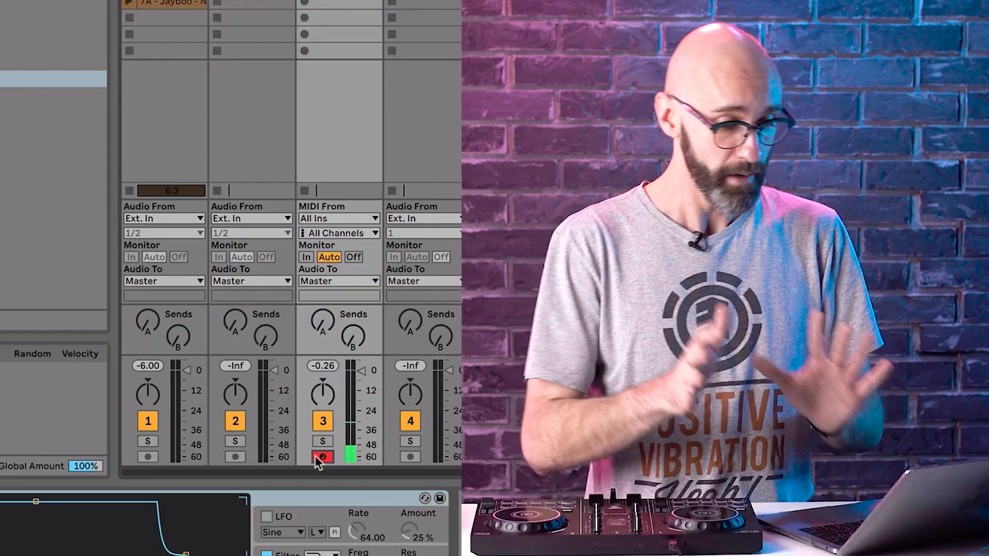
key(super+comma)
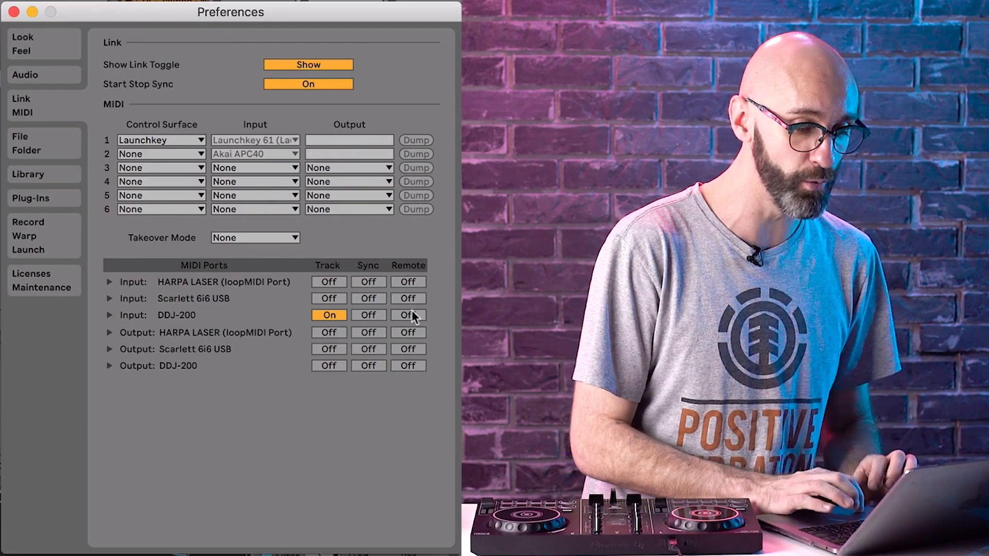
click(413, 316)
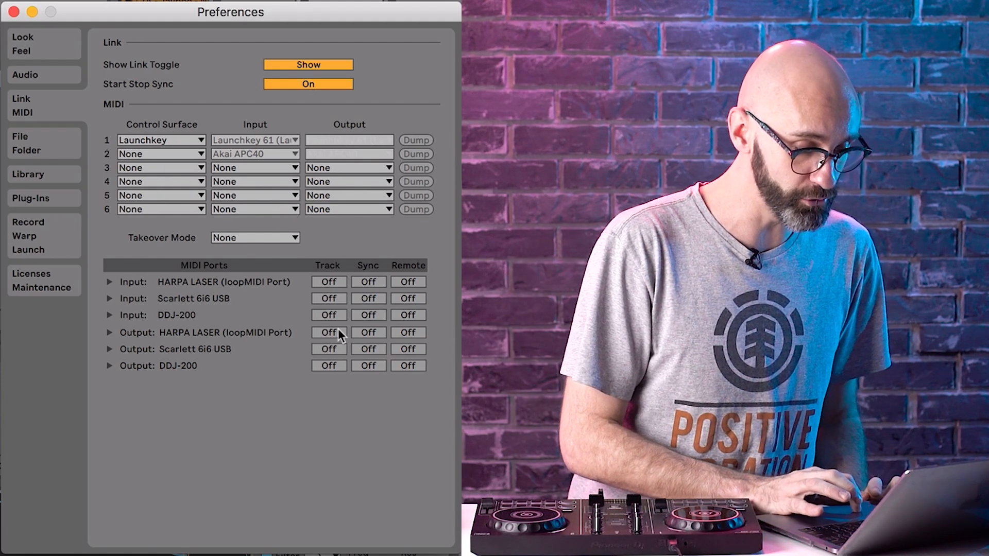
Enable Track and Remote for both the DDJ-200 input and output MIDI ports, and close the preferences.
click(331, 315)
click(406, 314)
click(325, 366)
click(412, 366)
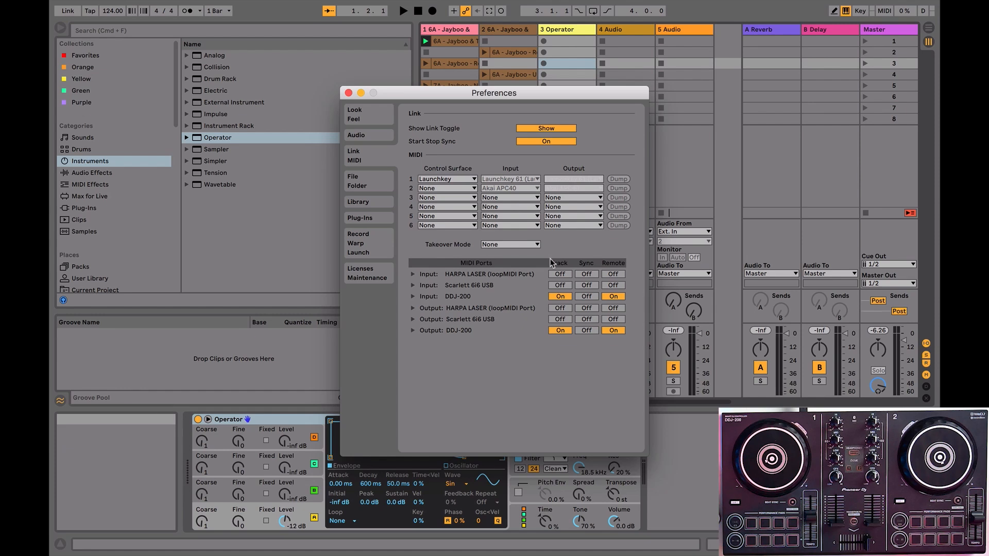
click(347, 93)
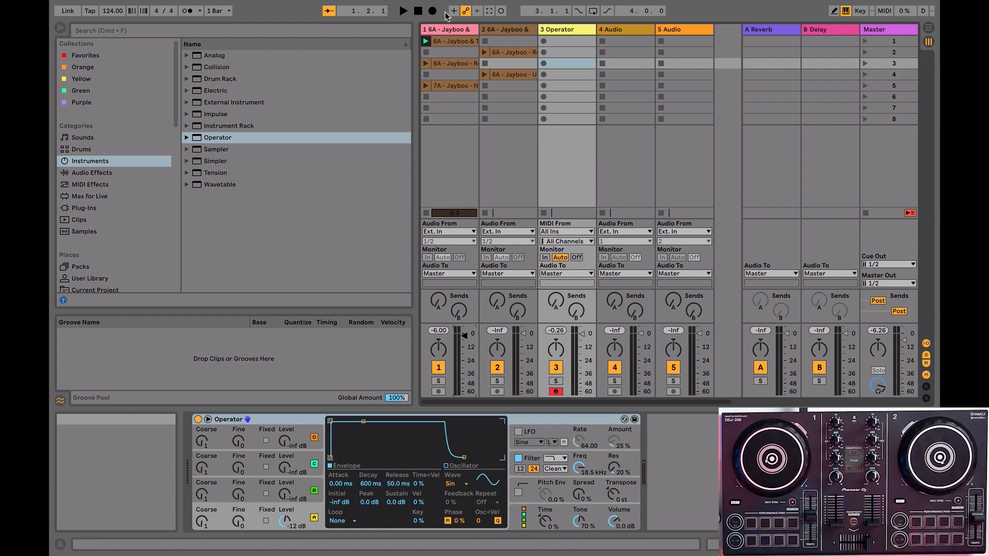
Examine the sample settings of the clips in the first and third slots of track 1.
click(443, 41)
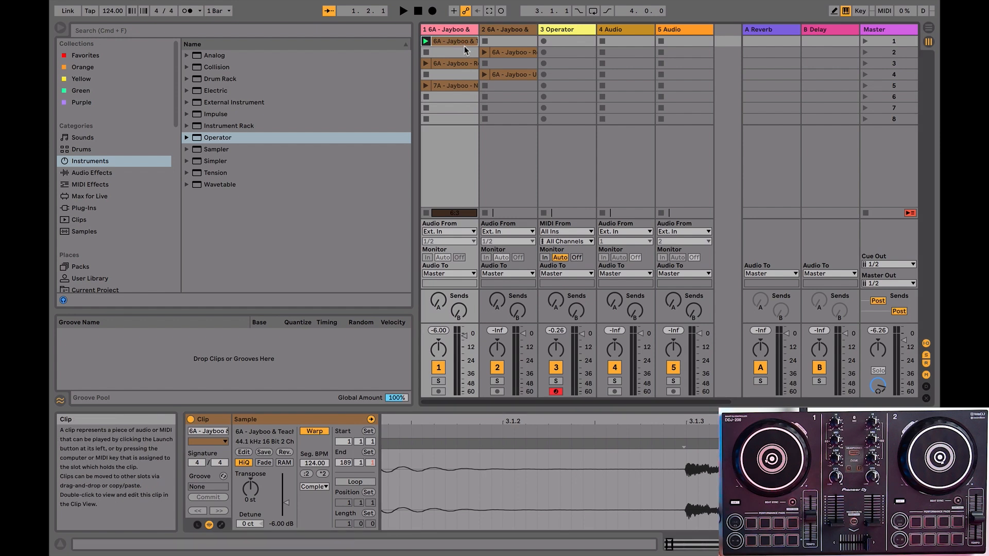
click(456, 52)
click(471, 43)
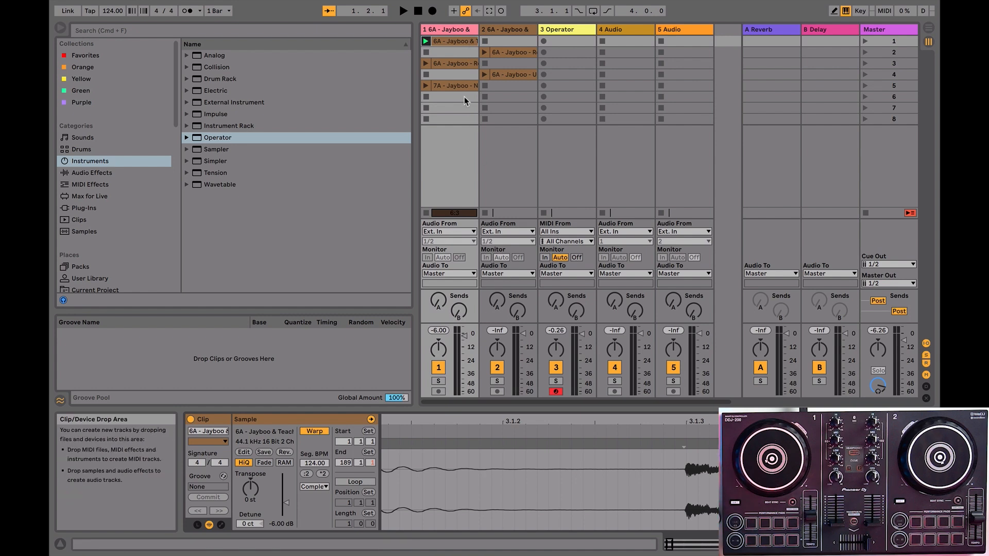
click(463, 66)
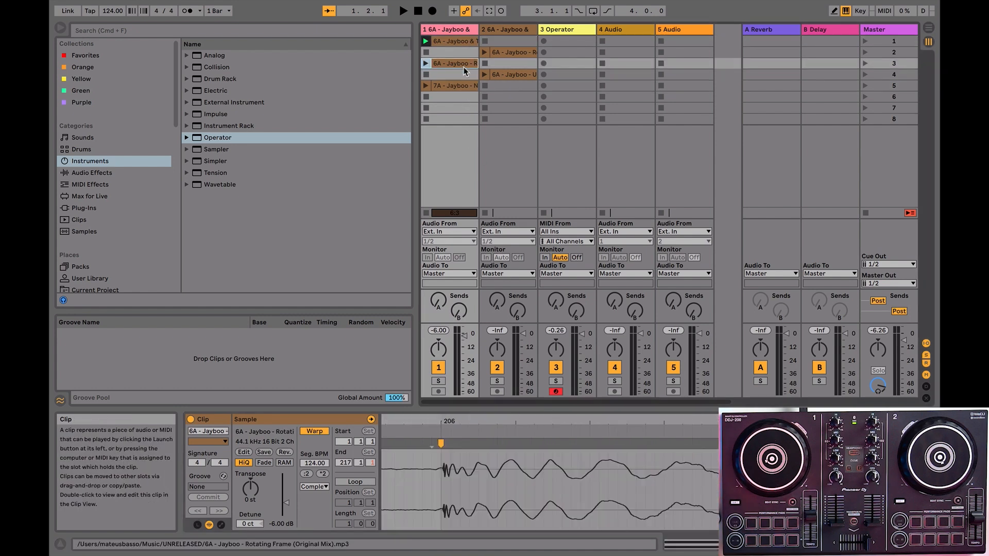
click(455, 40)
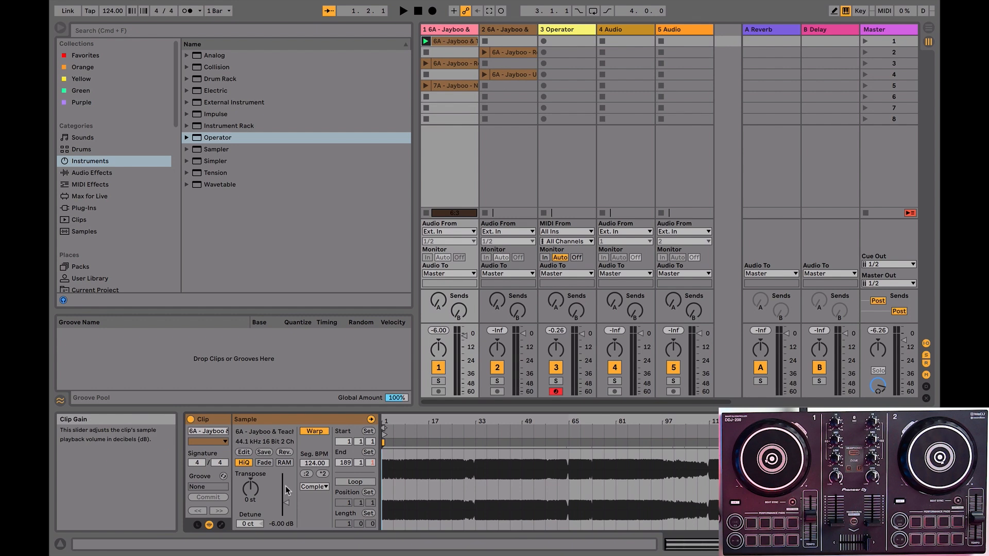
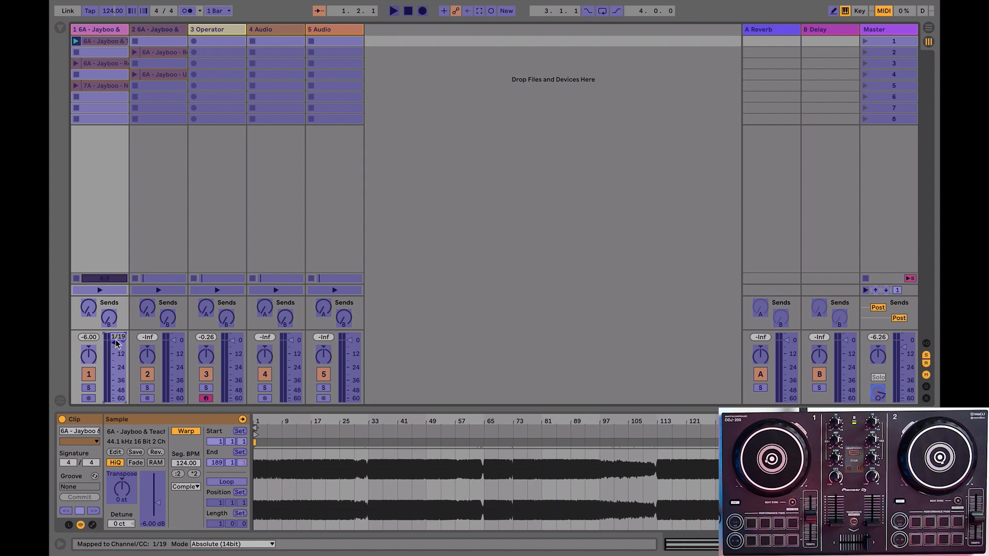
MIDI-map track 2's volume fader to the controller's second channel fader (channel 2, CC 19), and leave mapping mode.
click(170, 352)
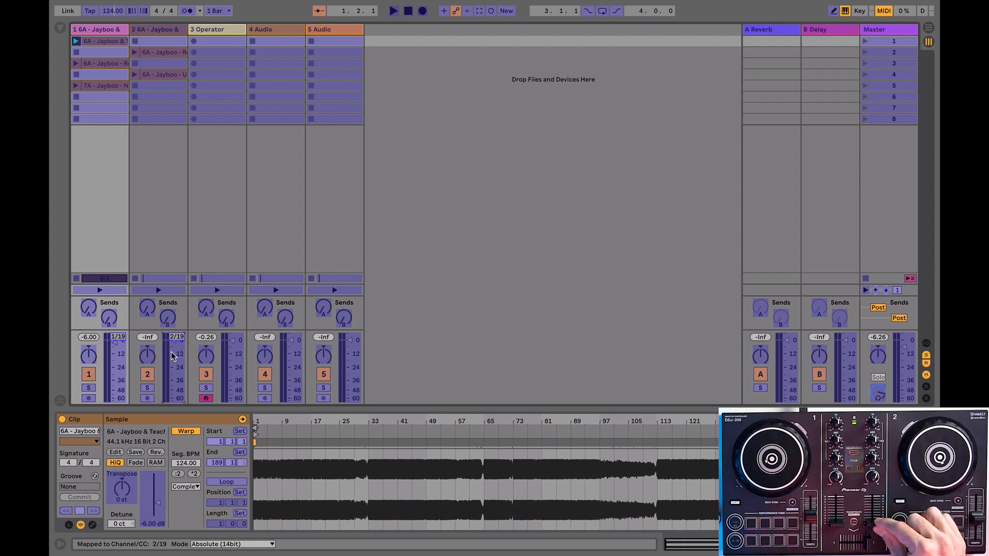
key(ctrl+m)
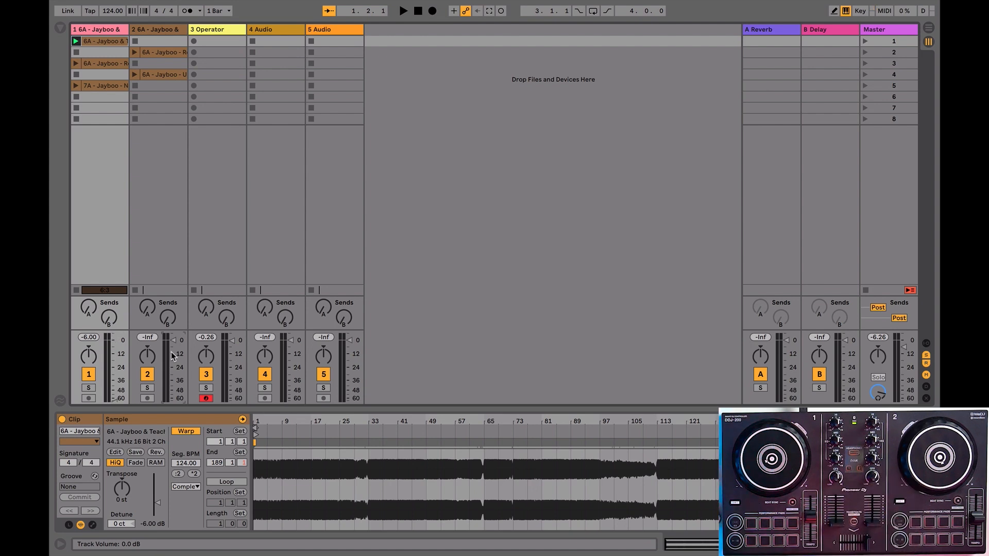
Re-enter MIDI mapping mode and show the list of MIDI mappings.
key(ctrl+m)
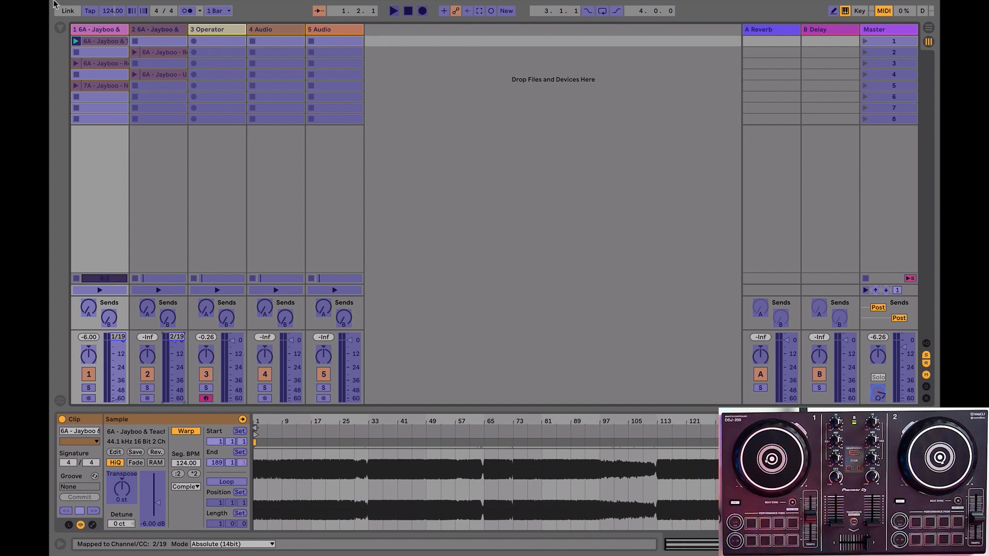
click(60, 28)
click(60, 28)
click(60, 29)
click(60, 29)
click(61, 28)
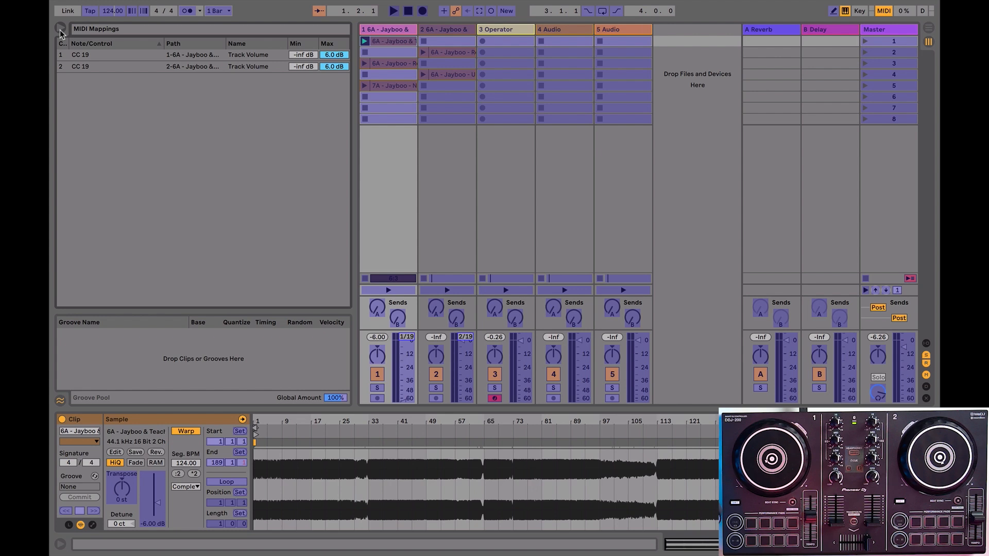
Compare the volume fader mappings of tracks 1 and 2 and their minimum and maximum ranges.
click(330, 56)
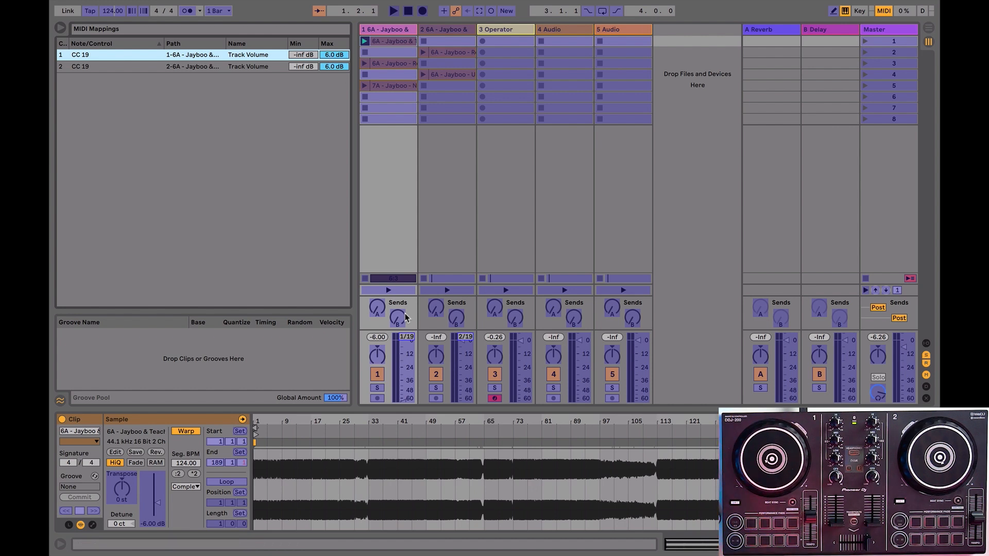
click(468, 353)
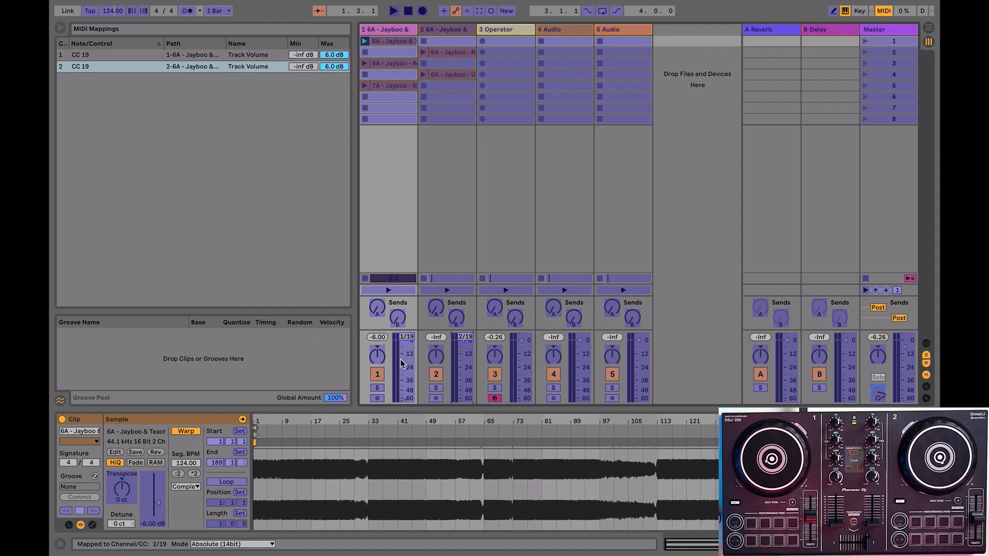
click(402, 363)
click(464, 350)
click(402, 349)
click(456, 344)
click(404, 351)
click(460, 346)
click(411, 350)
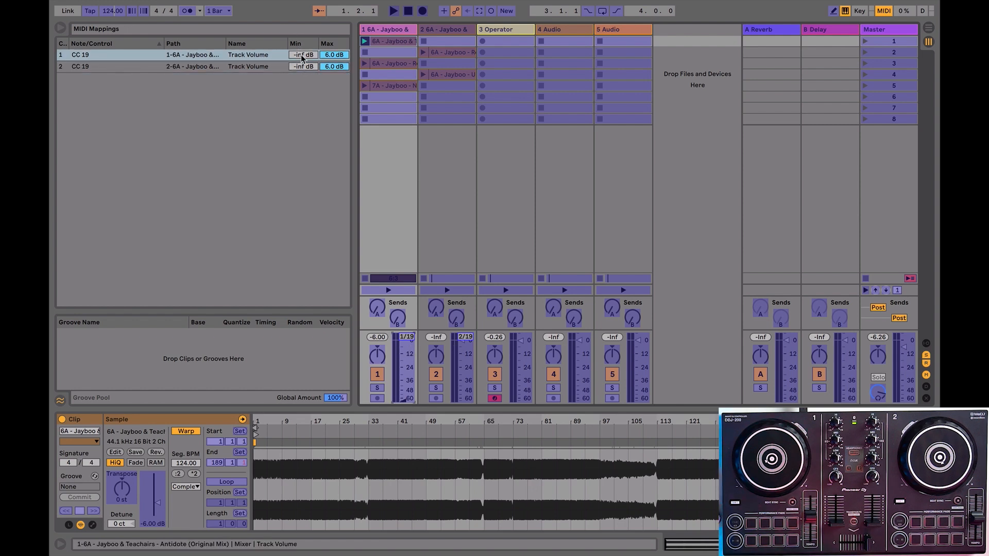
Set the maximum of both Track Volume mappings to 0.0 dB and leave MIDI mapping mode.
click(326, 57)
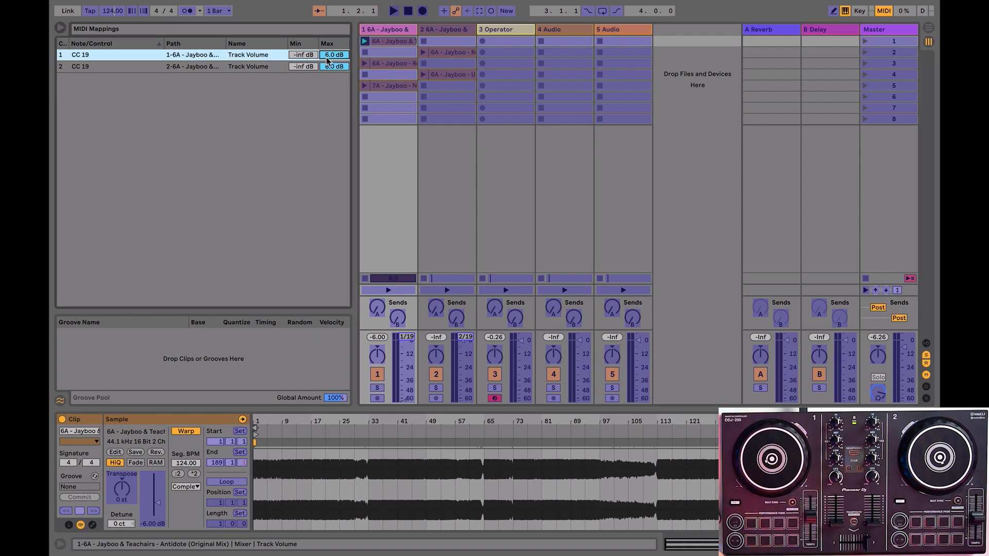
key(Return)
click(329, 67)
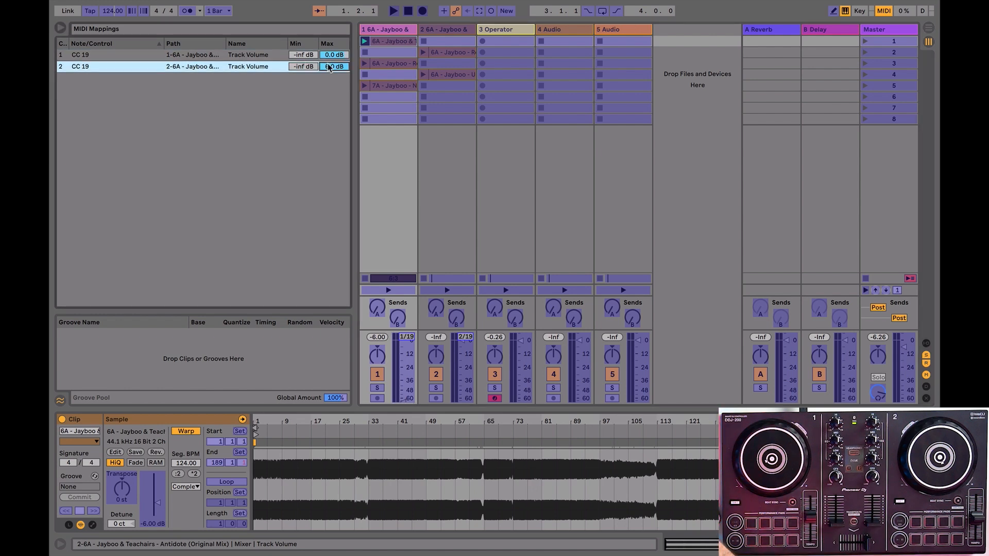
key(super+m)
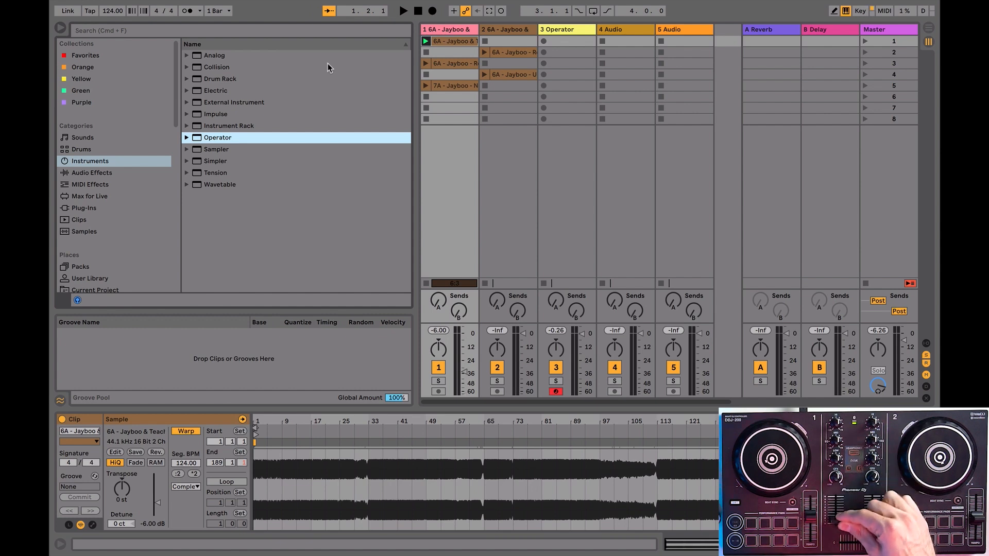
Start playback and add an EQ Eight audio effect to track 1.
key(space)
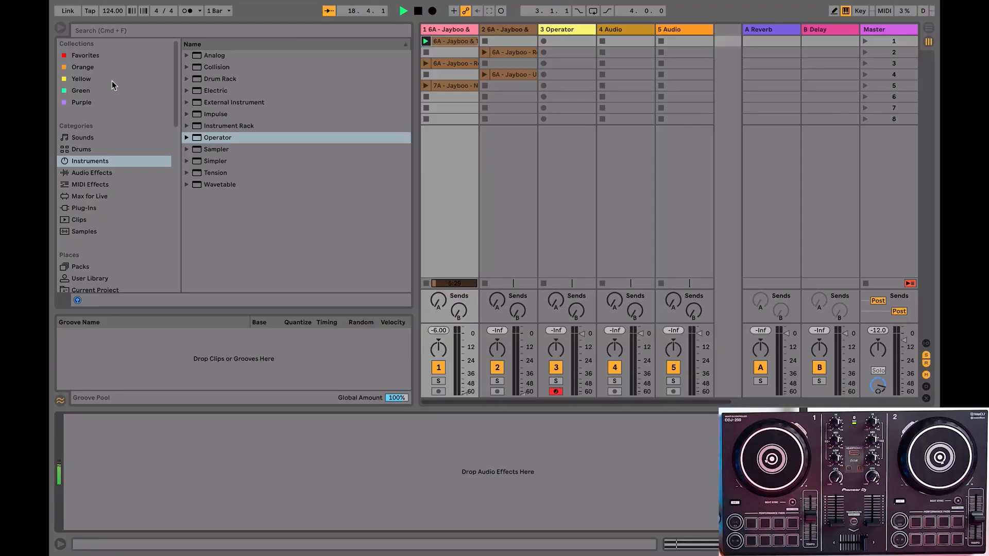
click(86, 173)
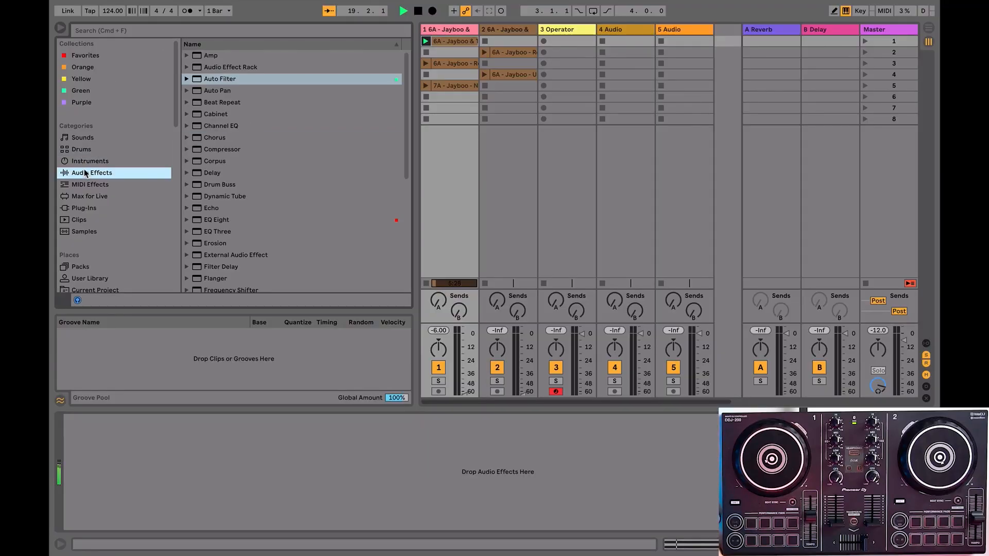
double_click(232, 222)
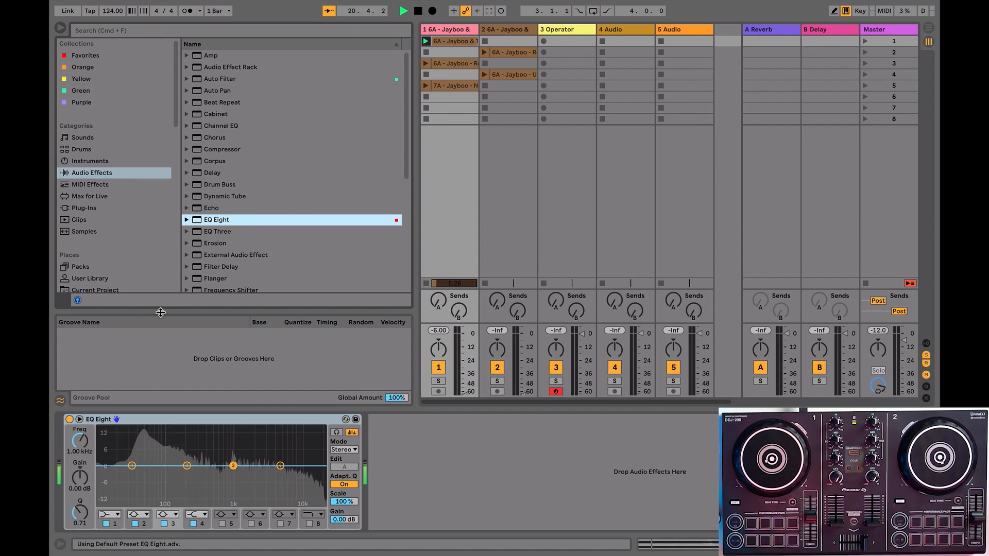
Keep only EQ Eight bands 1 and 8 active as low-cut and high-cut filters, with band 8 at 22.0 kHz.
click(112, 523)
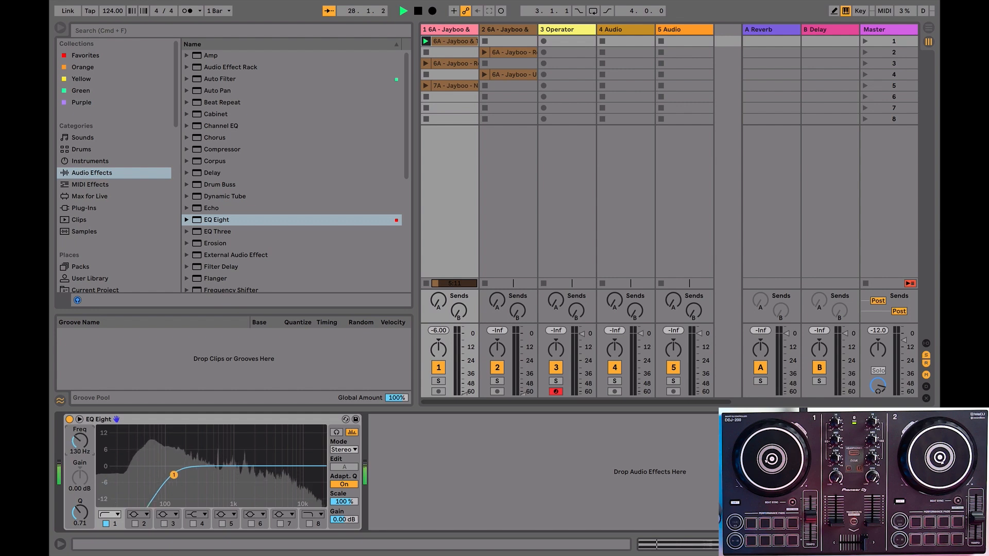
click(308, 524)
mouse_move(80, 441)
mouse_down()
mouse_move(80, 505)
mouse_move(79, 449)
mouse_up()
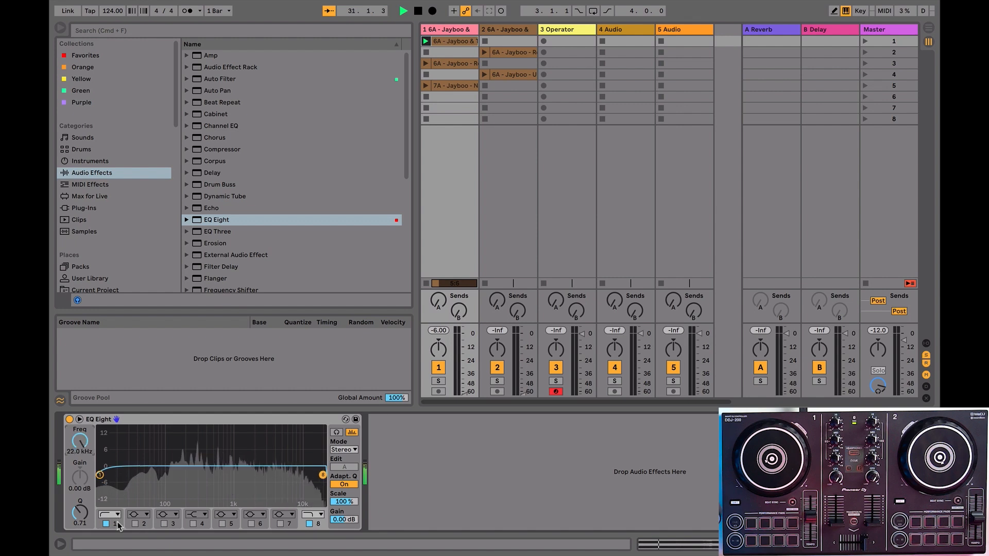
MIDI-map EQ Eight band 1's frequency and resonance to the same controller knob (channel 7, CC 23), and leave mapping mode.
key(super+m)
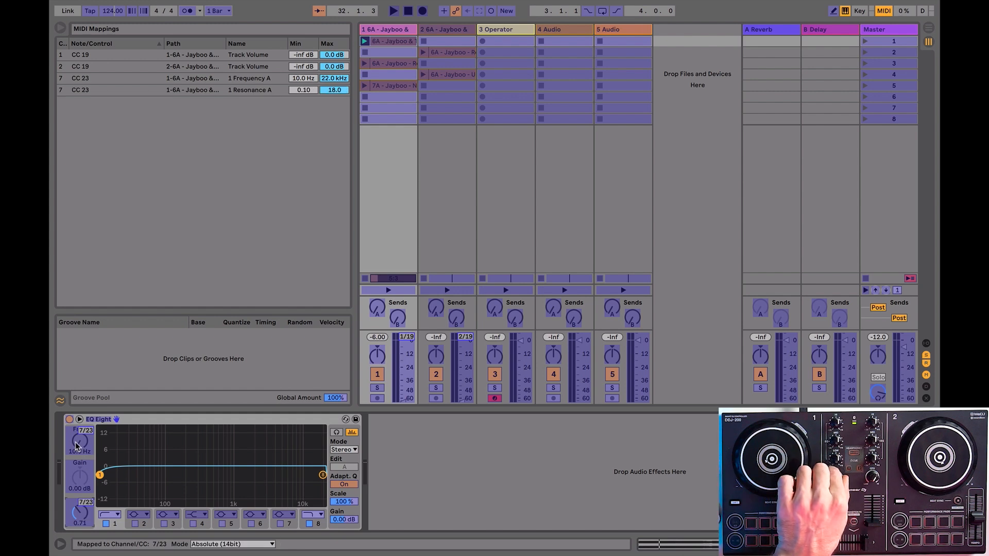
key(super+m)
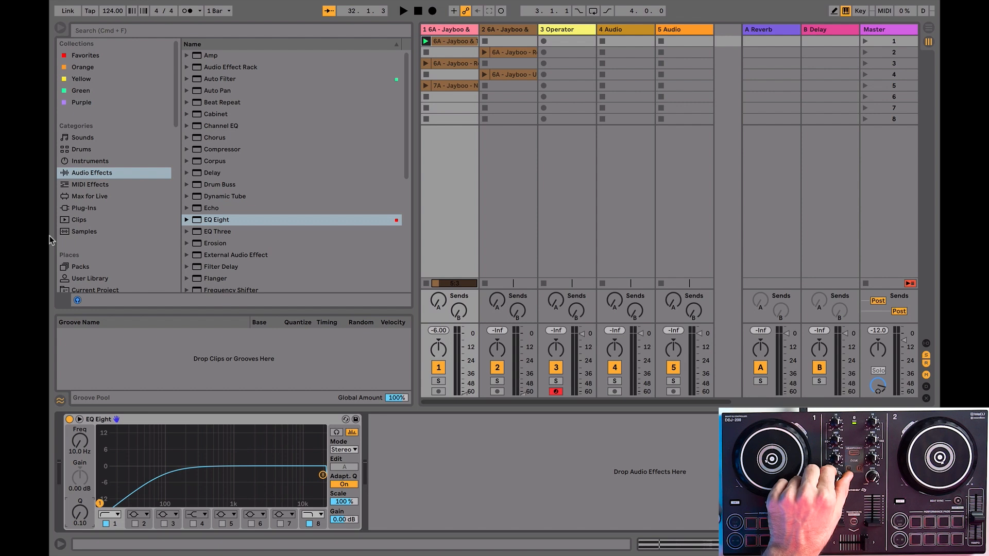
Limit the band 1 resonance mapping to a range of 0.71 to 3.00 and leave MIDI mapping mode.
key(super+m)
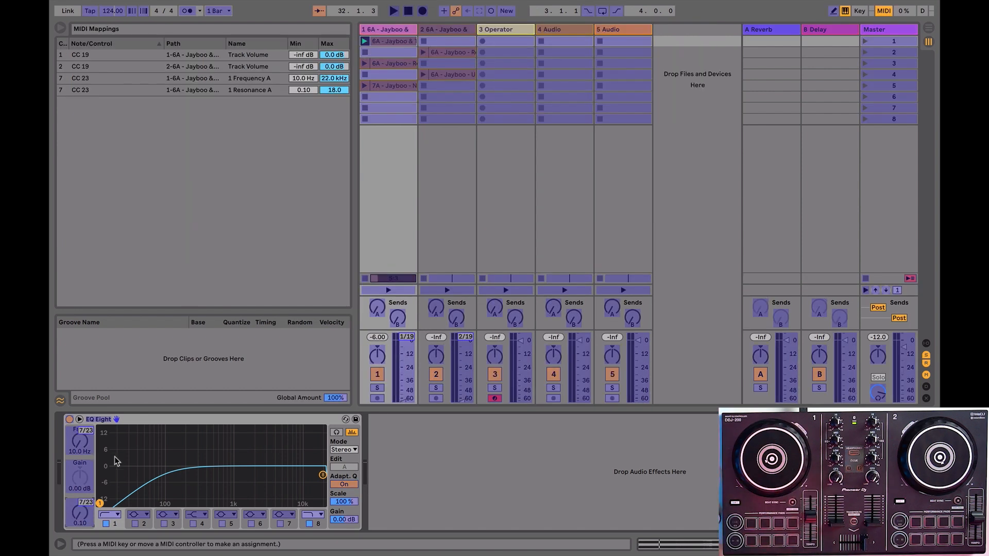
click(311, 91)
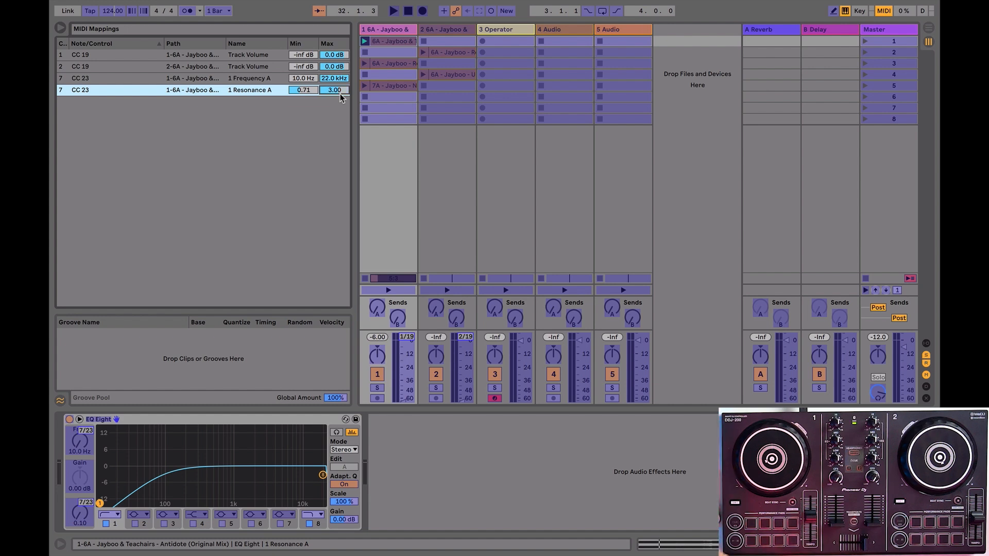
key(super+m)
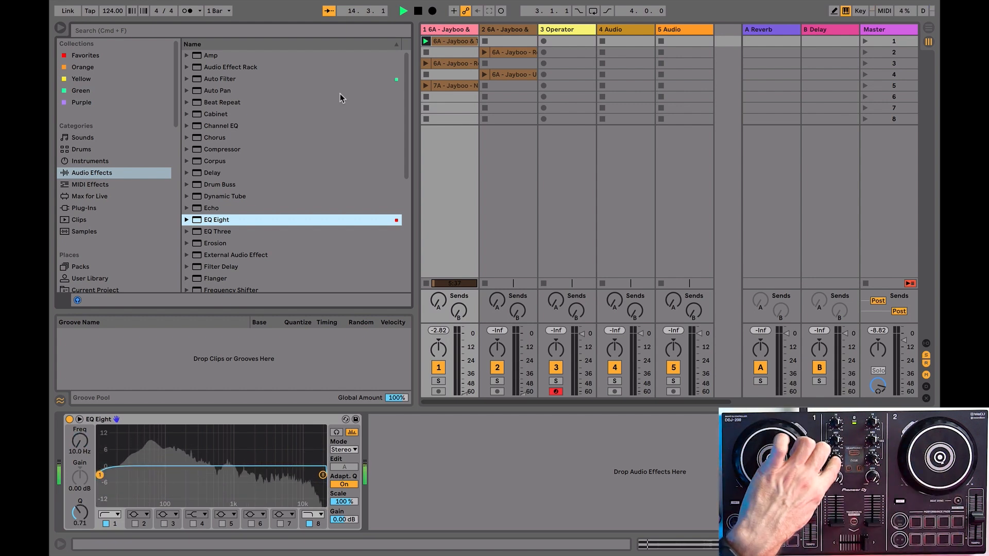
MIDI-map EQ Eight band 8's frequency to a controller knob and leave mapping mode.
click(319, 523)
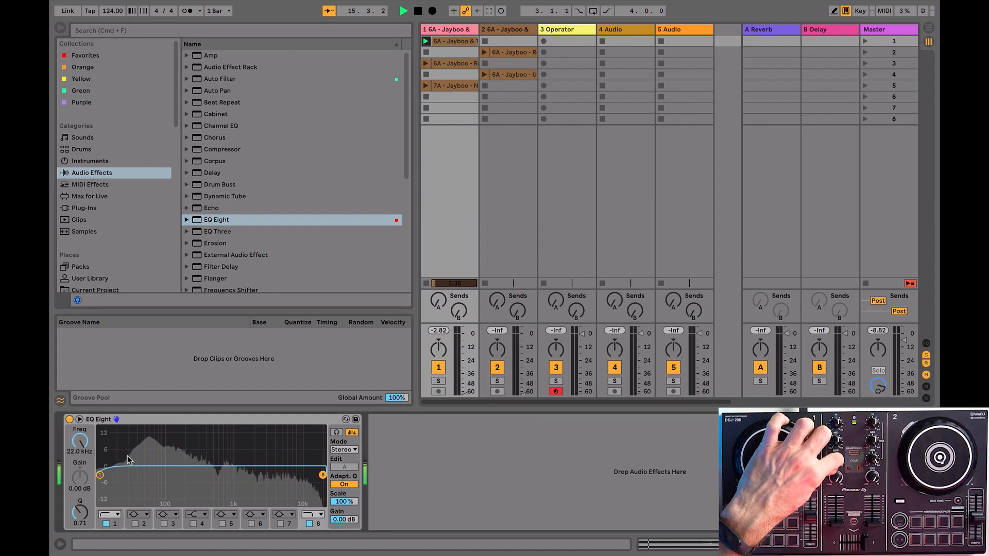
key(super+m)
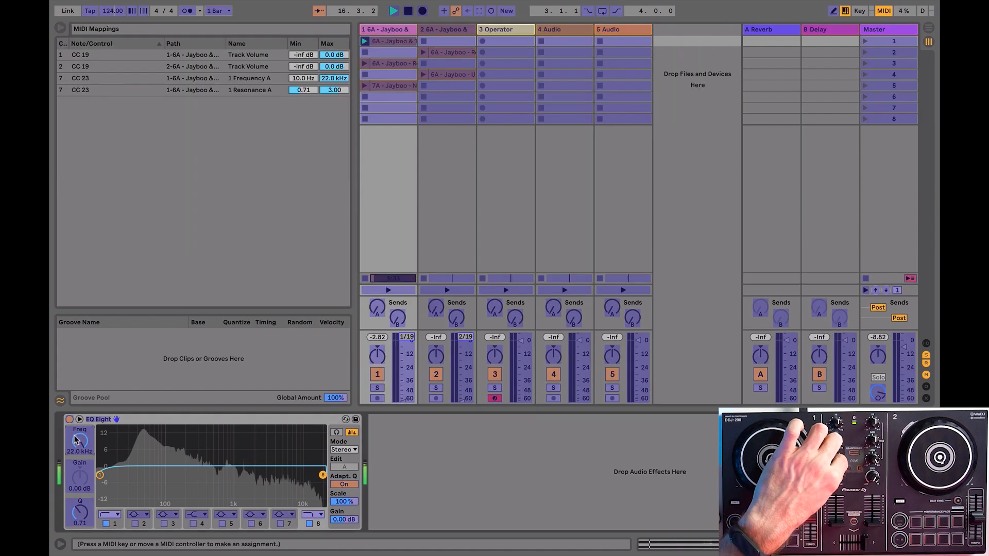
key(super+m)
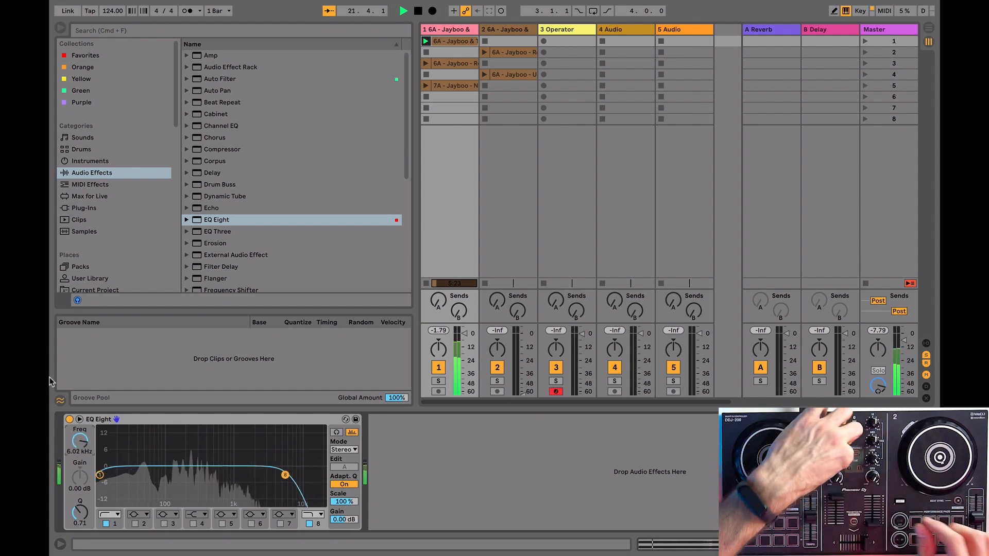
Add EQ Eight to track 2 and activate its band 1 low-cut filter.
click(507, 33)
double_click(224, 222)
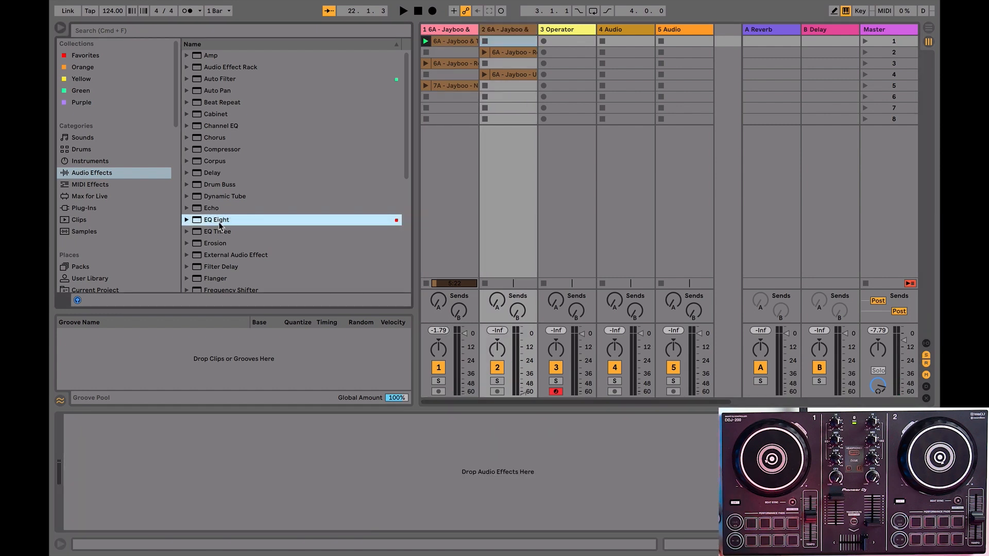
click(106, 523)
MIDI-map track 2's EQ Eight band 1 frequency and resonance to channel 7, CC 24, and band 8 frequency to channel 2, CC 15.
key(super+m)
click(80, 448)
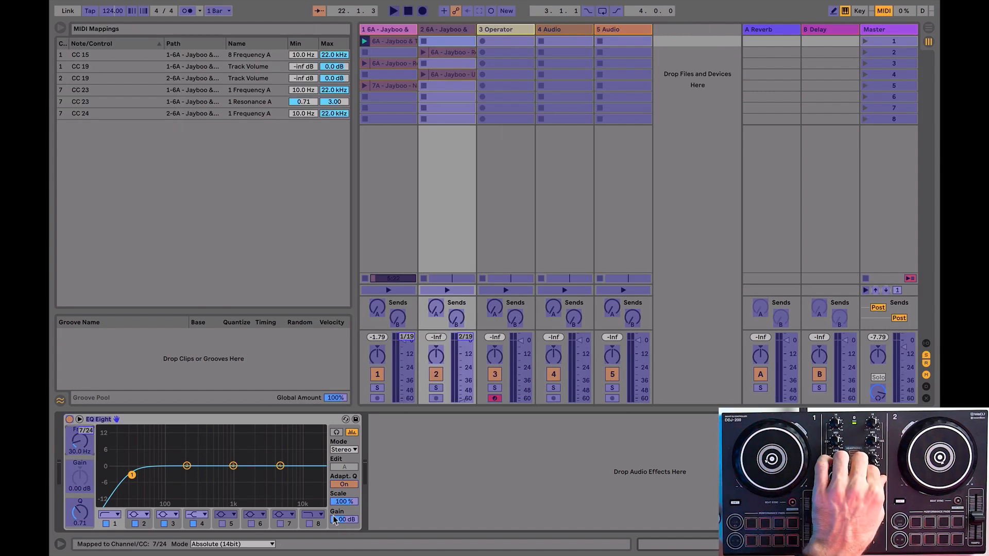
click(84, 448)
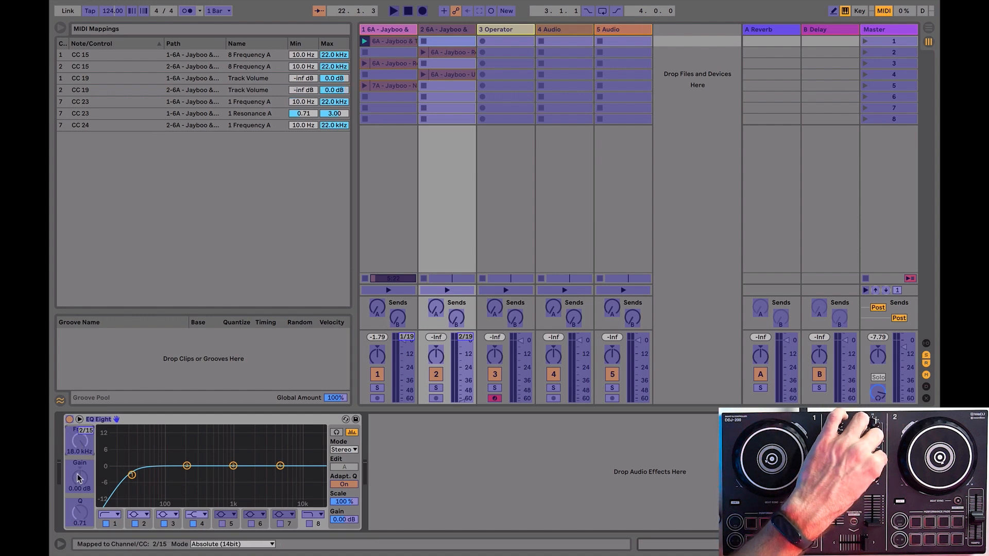
click(89, 520)
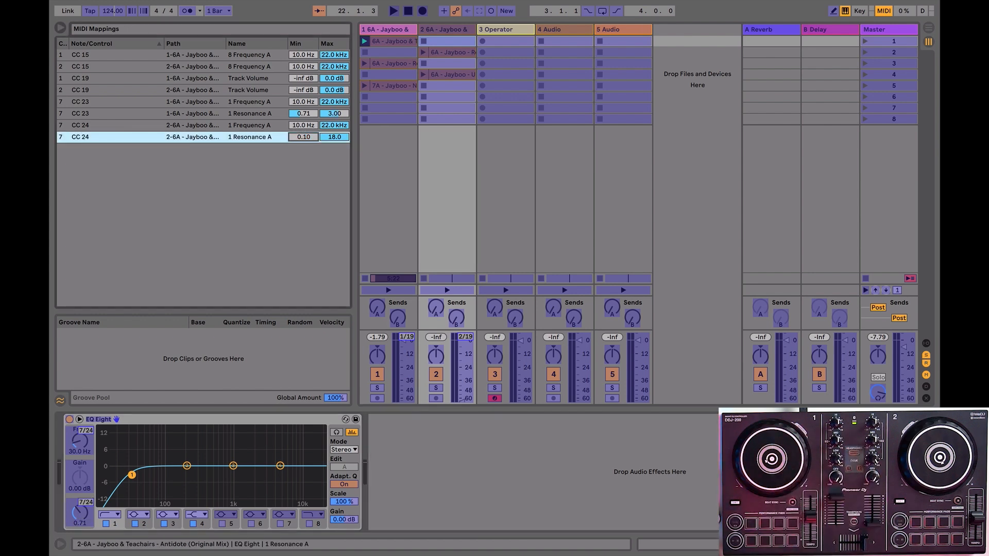
Limit track 2's band 1 resonance mapping to 0.71–3.00, leave MIDI mapping mode, and turn on EQ Eight band 8.
click(340, 137)
text(3)
key(super+m)
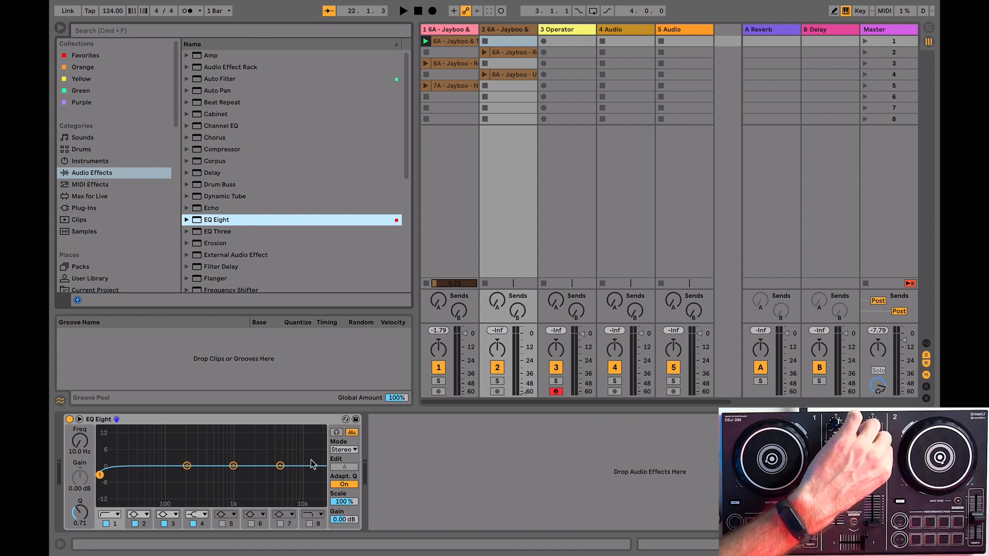
click(310, 524)
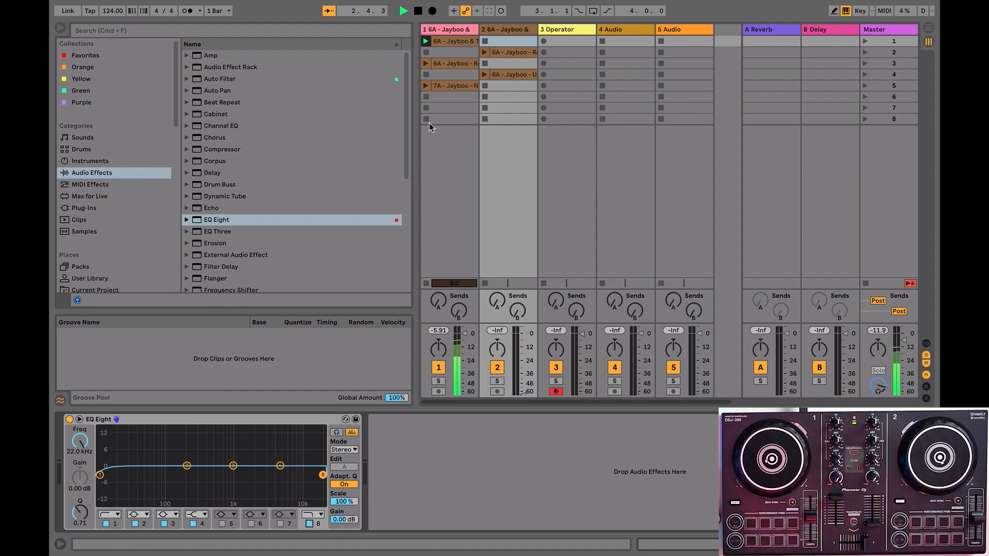
Launch the Robotron clip on track 2 and skip its playback ahead to about bar 33.
click(522, 55)
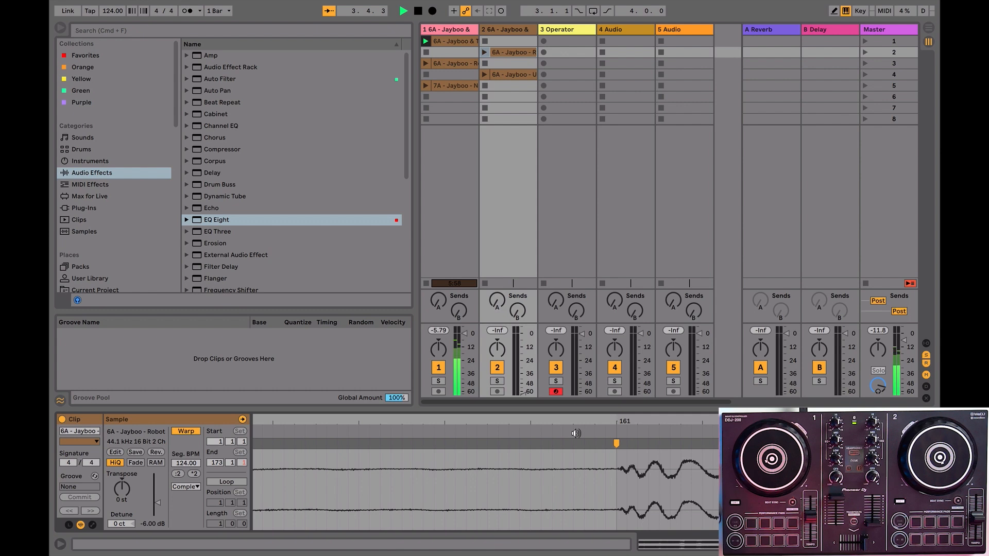
drag(588, 421, 587, 361)
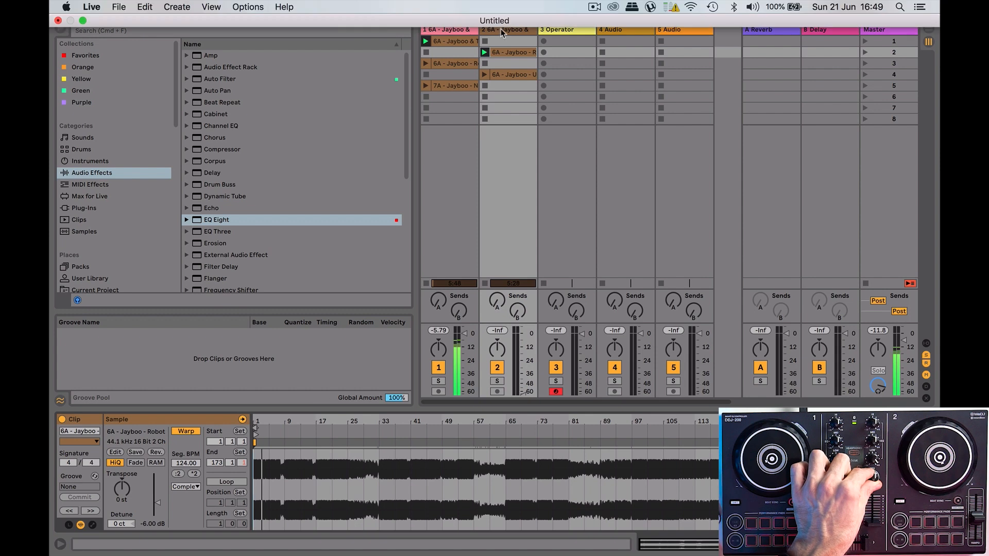
double_click(517, 29)
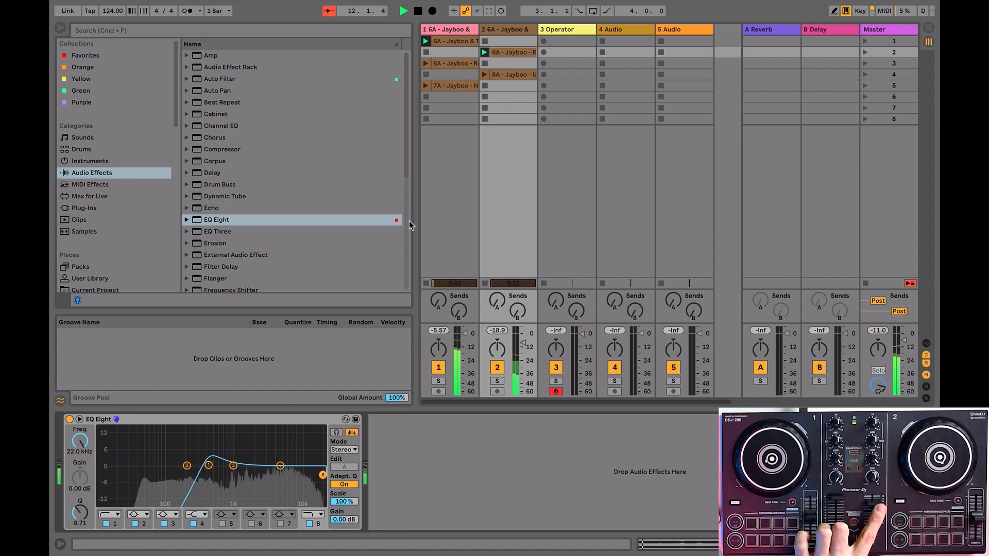
click(510, 52)
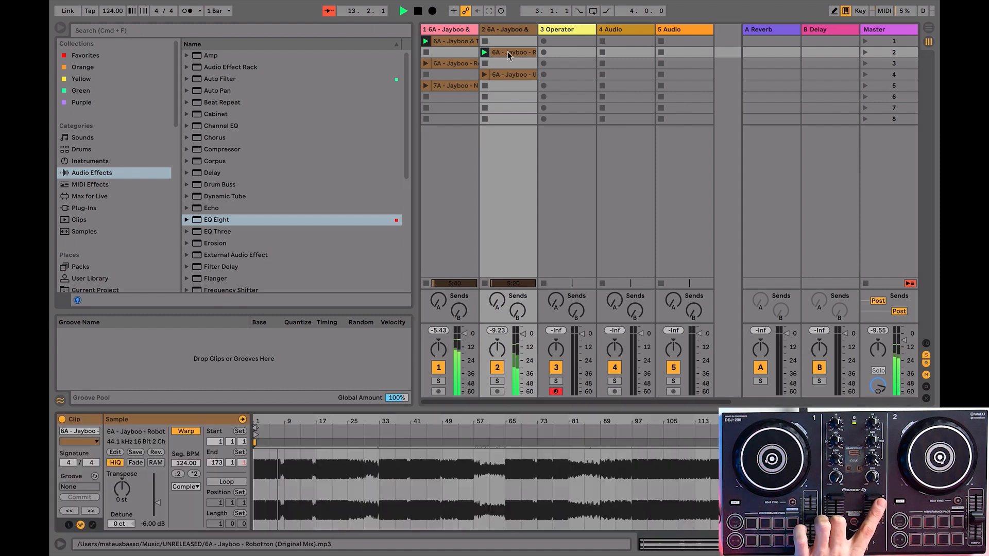
click(386, 427)
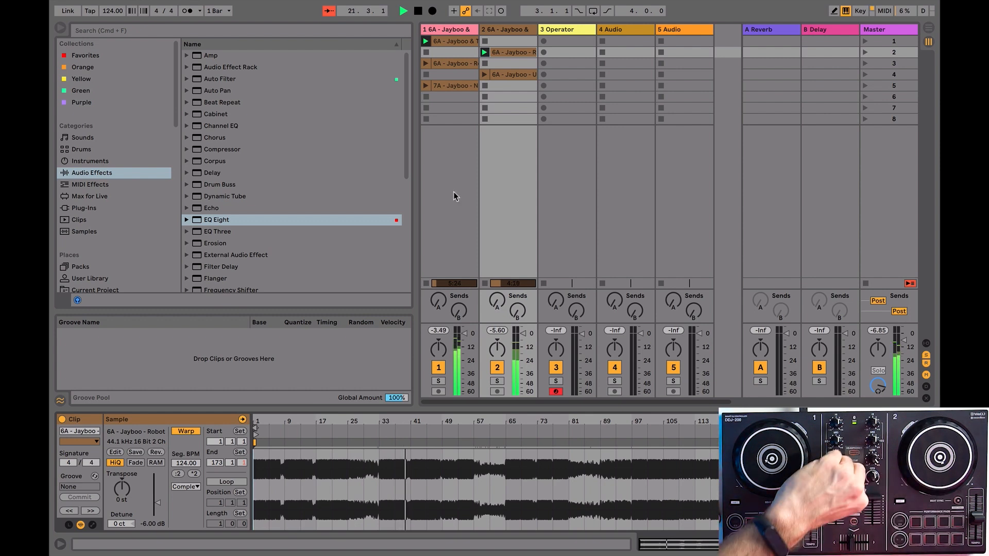
Set a 4-beat loop in track 1's Antidote clip while it plays, and show track 2's EQ Eight.
click(456, 45)
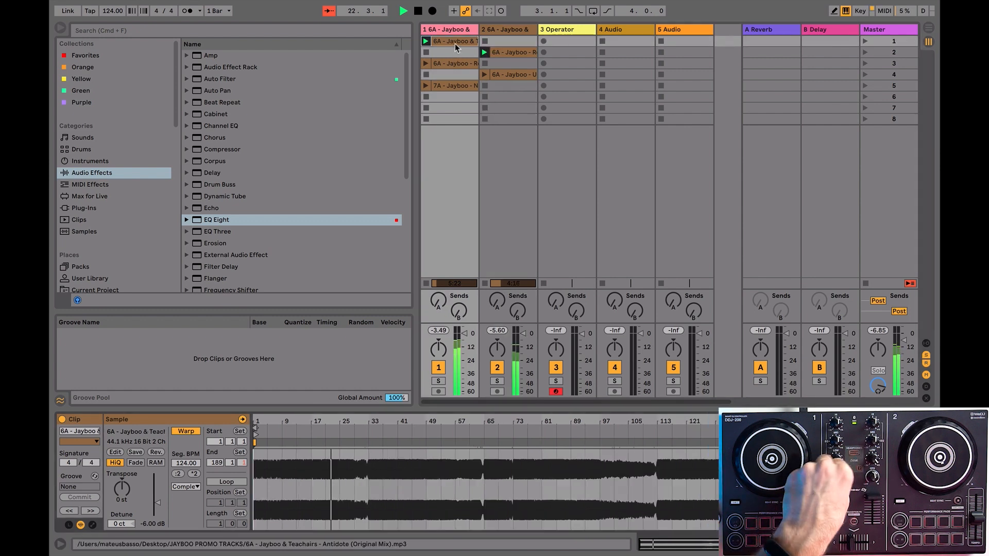
click(244, 493)
click(241, 514)
click(512, 54)
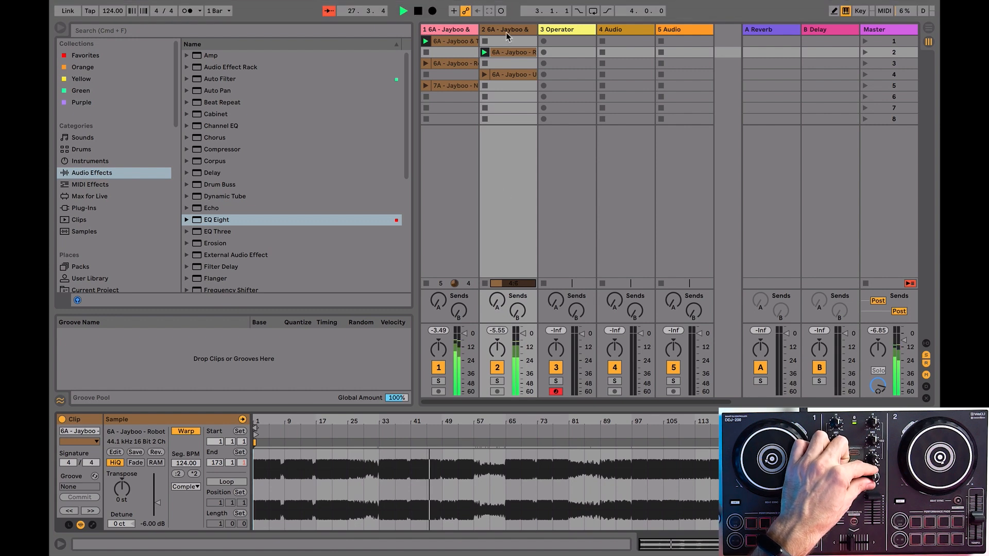
click(507, 34)
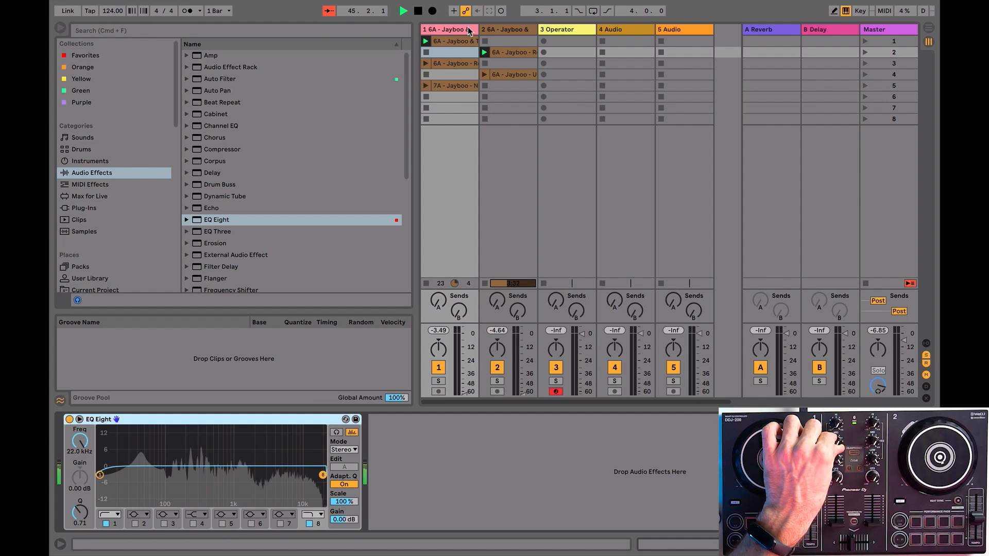
Add a Delay after EQ Eight on track 1, set its Dry/Wet to 0.0 %, and stop playback.
click(216, 220)
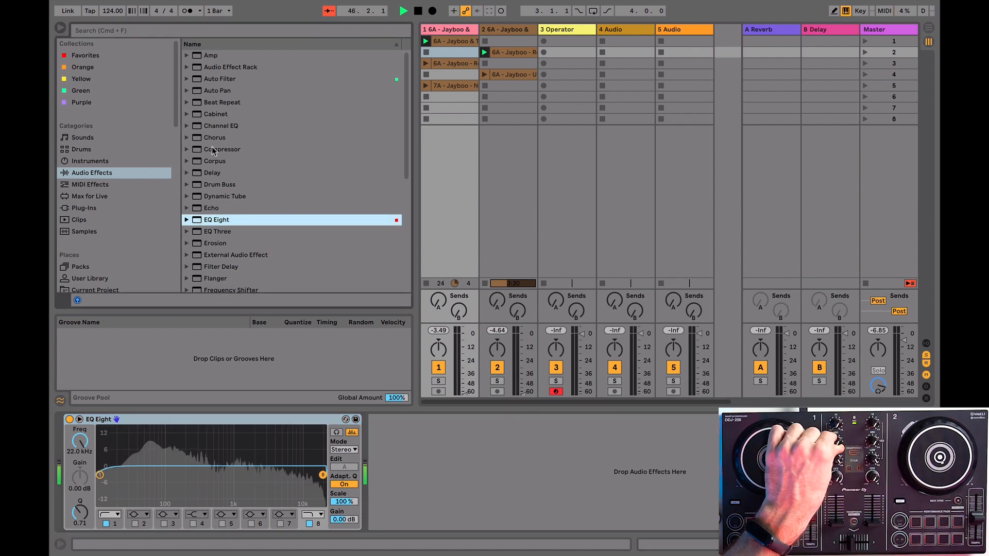
double_click(227, 173)
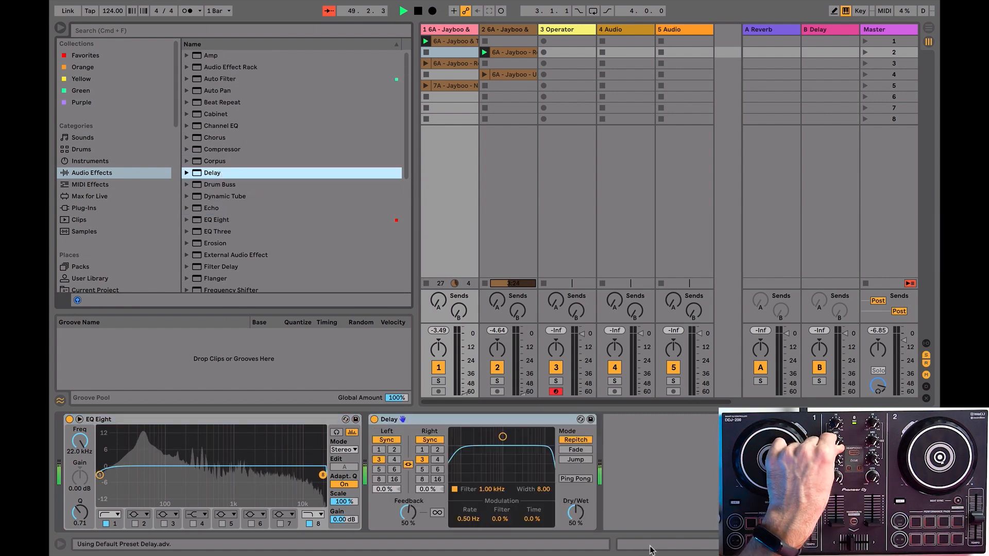
drag(575, 513, 576, 517)
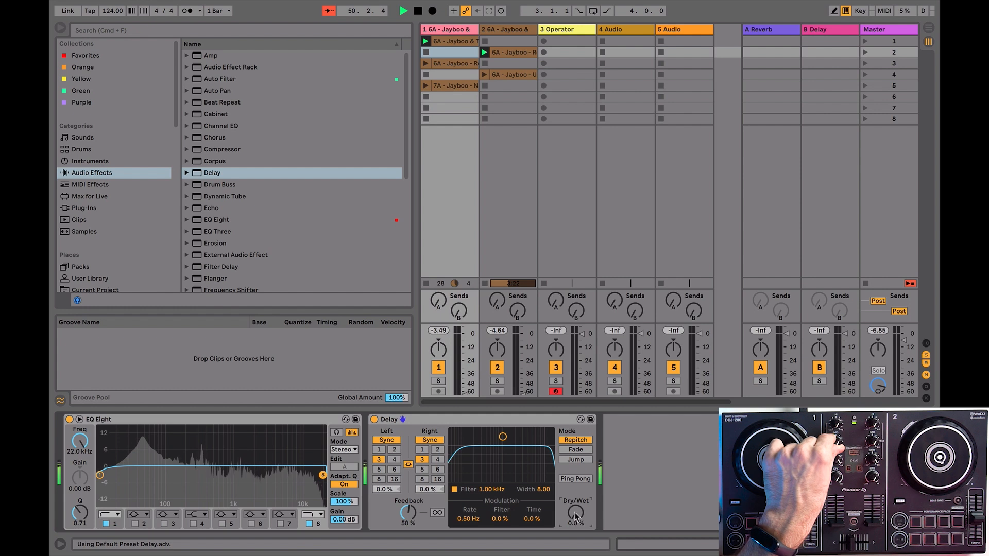
key(space)
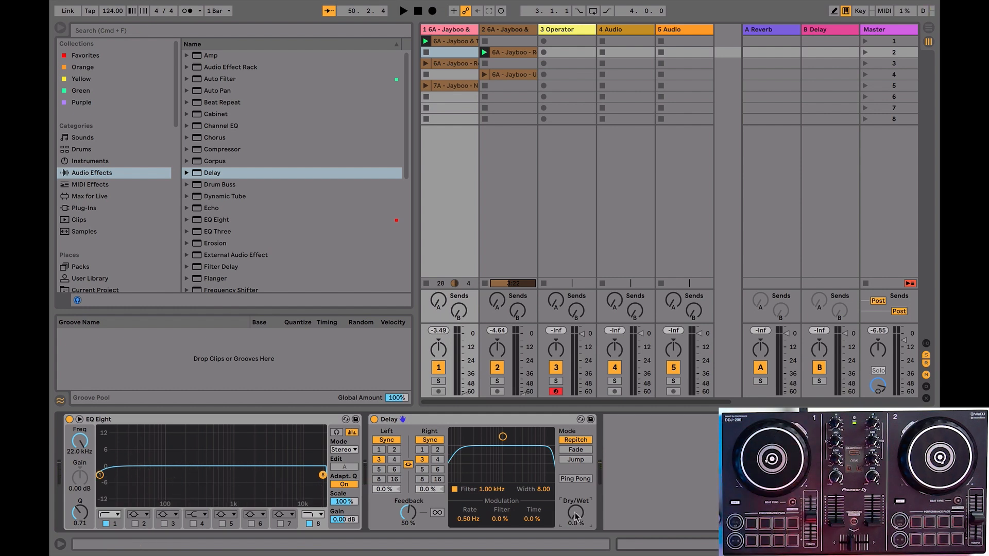
MIDI-map the Delay's Dry/Wet to channel 1, CC 11, leave mapping mode, and start playback.
key(super+m)
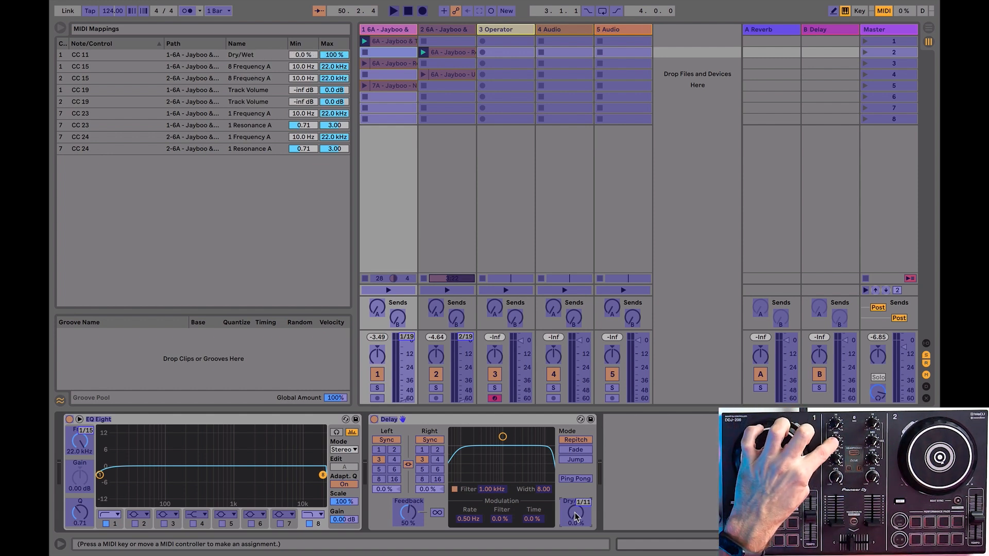
key(super+m)
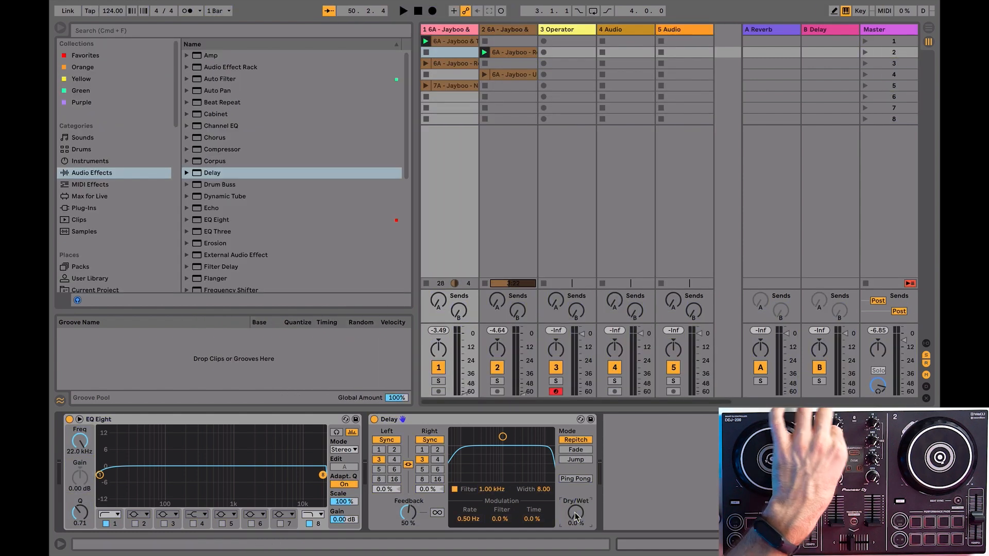
key(space)
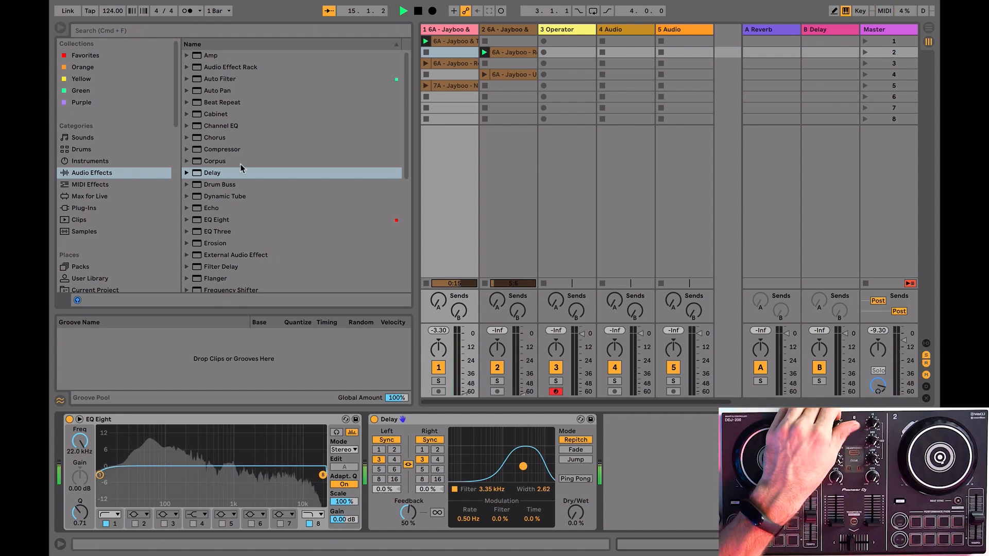
Add Redux after the Delay on track 1 and switch the device off.
scroll(240, 164, down, 9)
scroll(240, 164, up, 10)
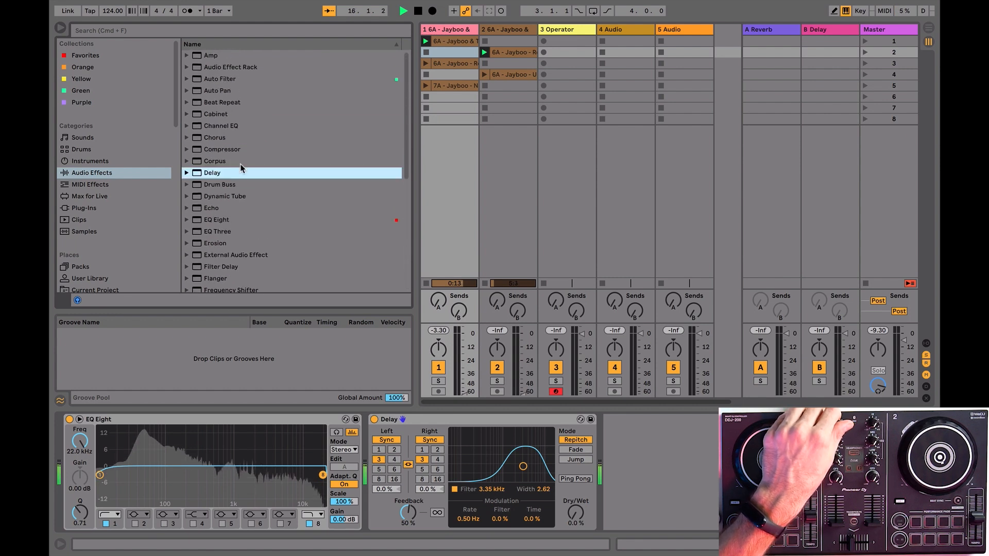
scroll(240, 164, down, 6)
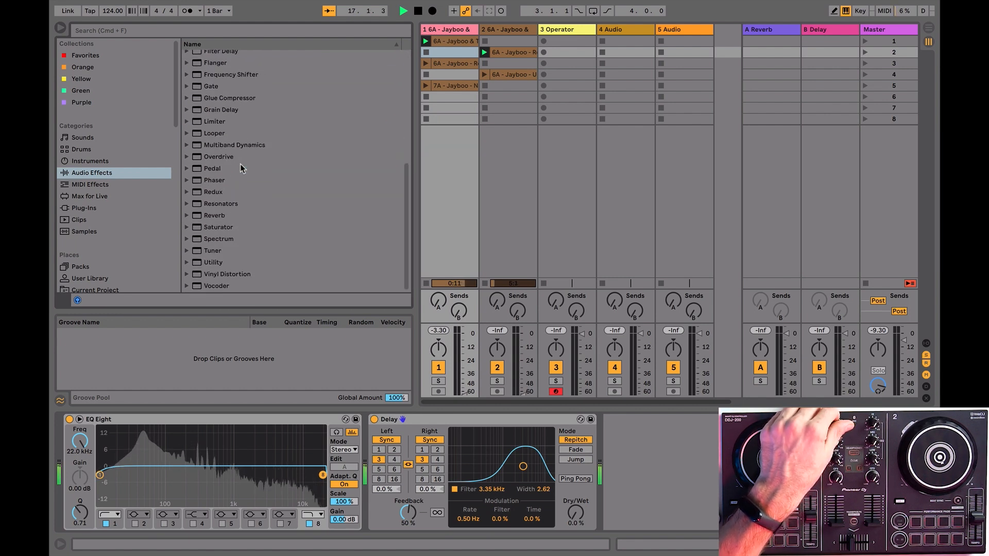
double_click(221, 192)
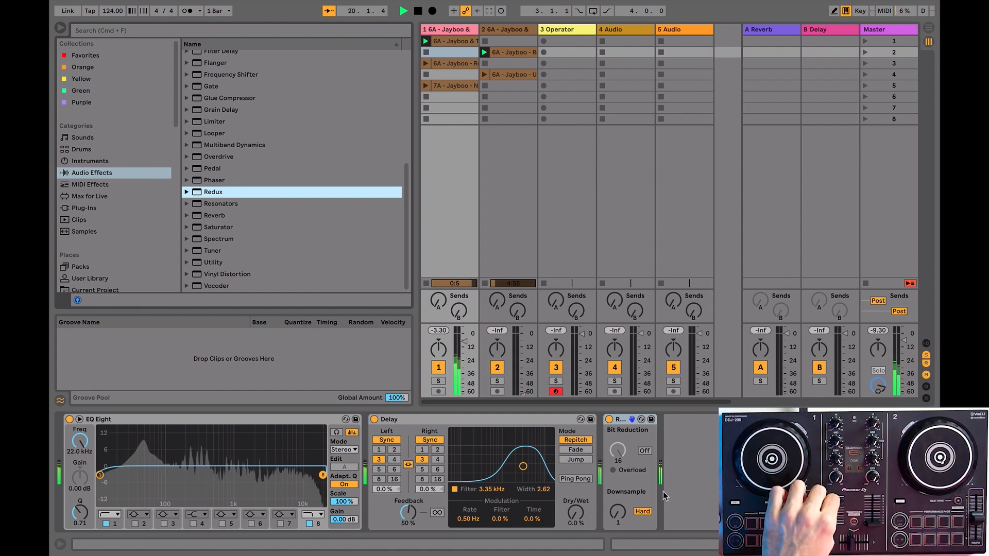
click(609, 419)
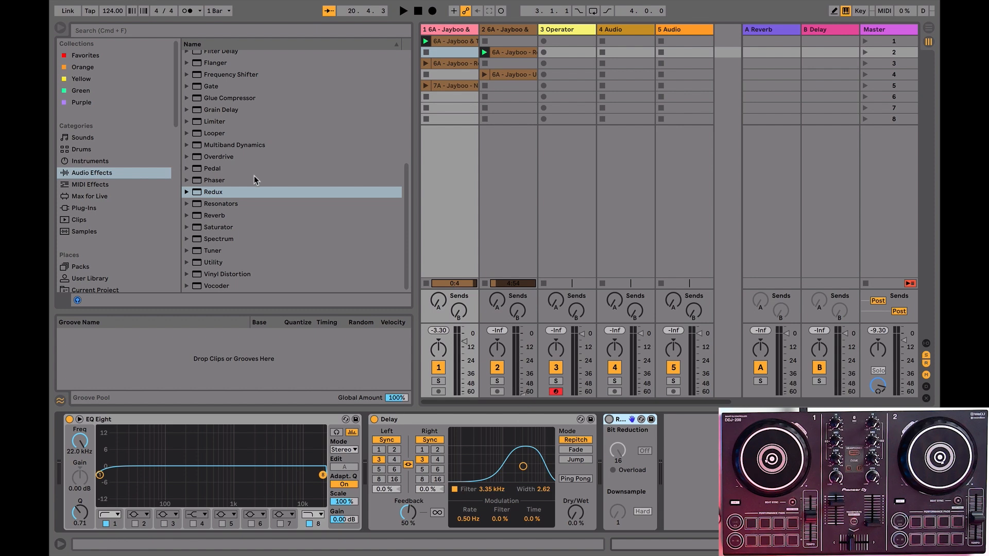
Add Erosion to the end of track 1's device chain.
scroll(254, 176, up, 5)
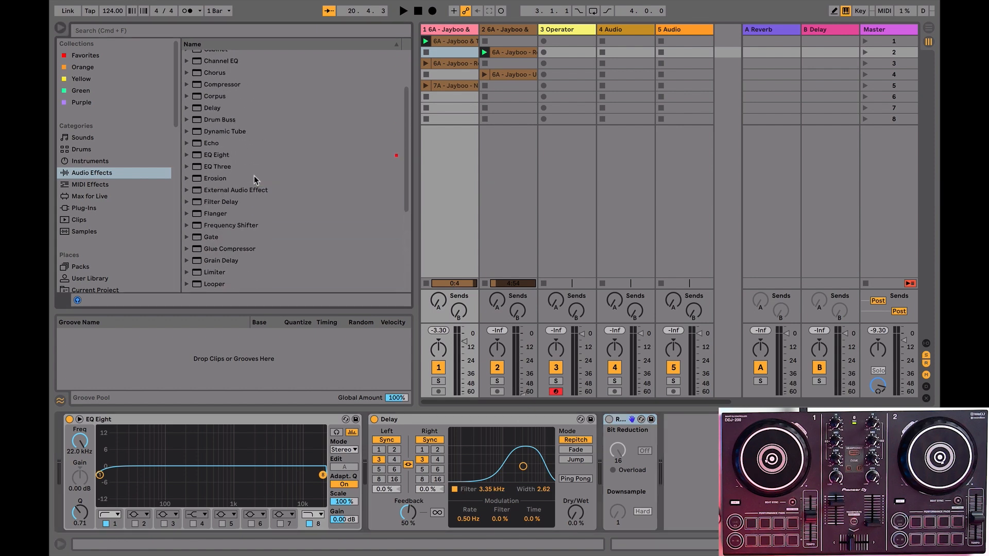
drag(215, 175, 709, 525)
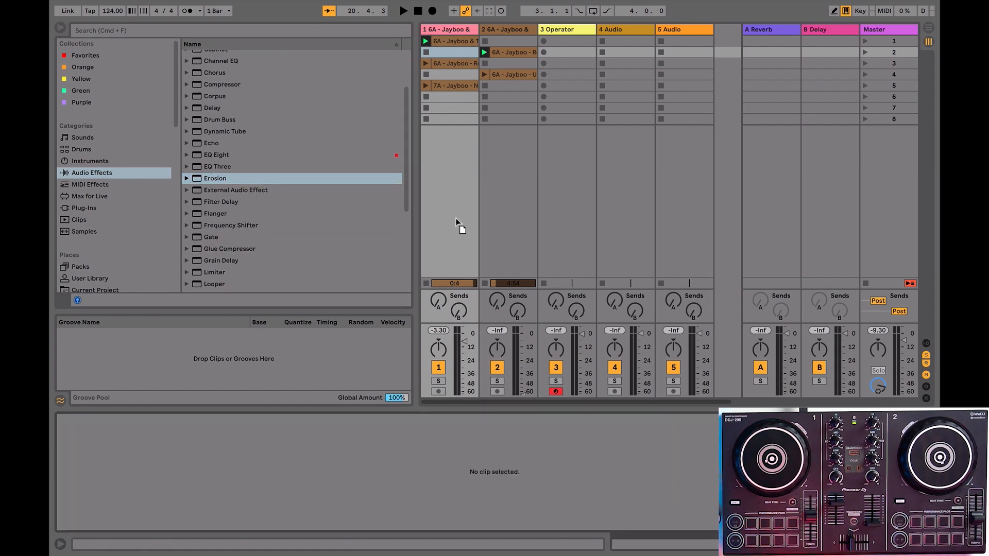
drag(457, 255, 441, 53)
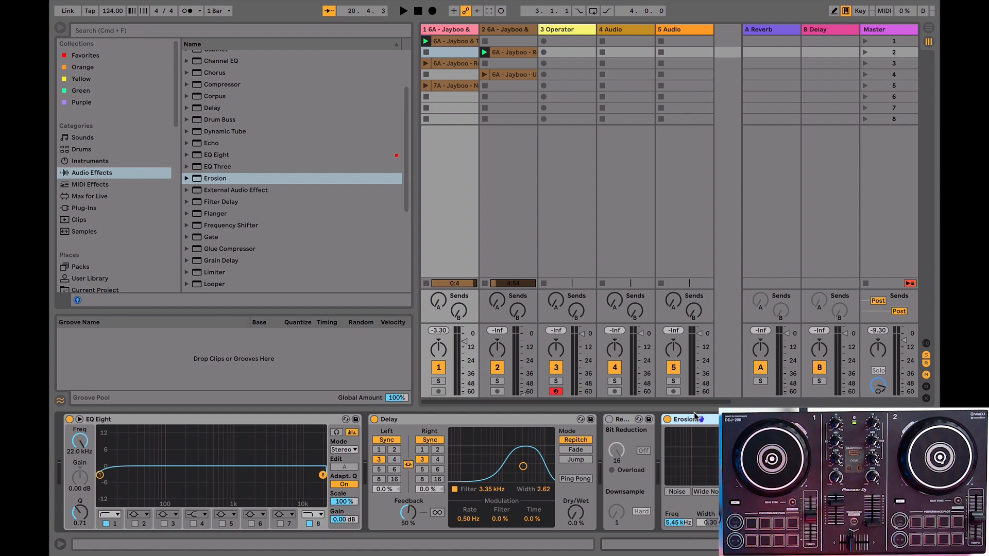
Delete Redux from track 1 and set Erosion to 445 Hz with an amount of 104, switched off.
click(625, 420)
key(Delete)
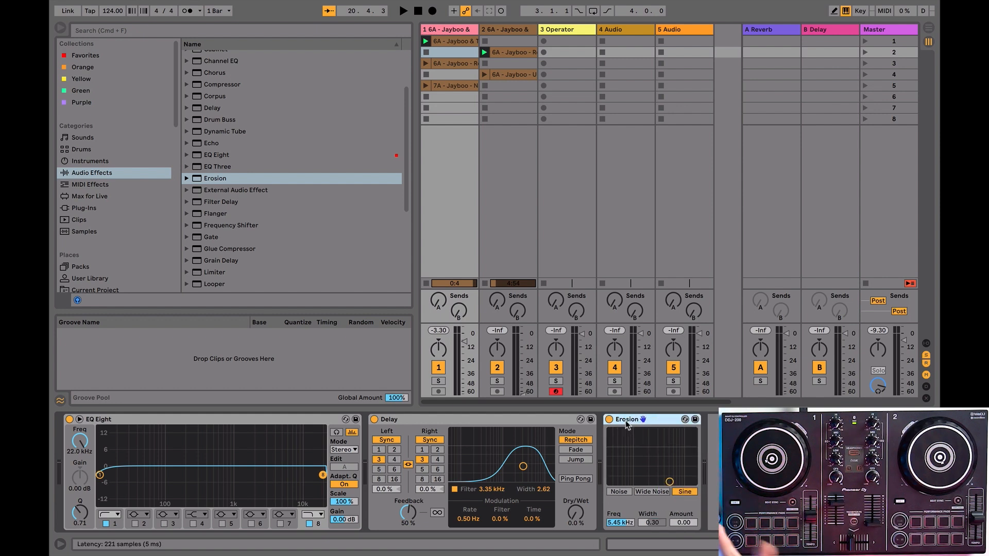
drag(669, 481, 624, 481)
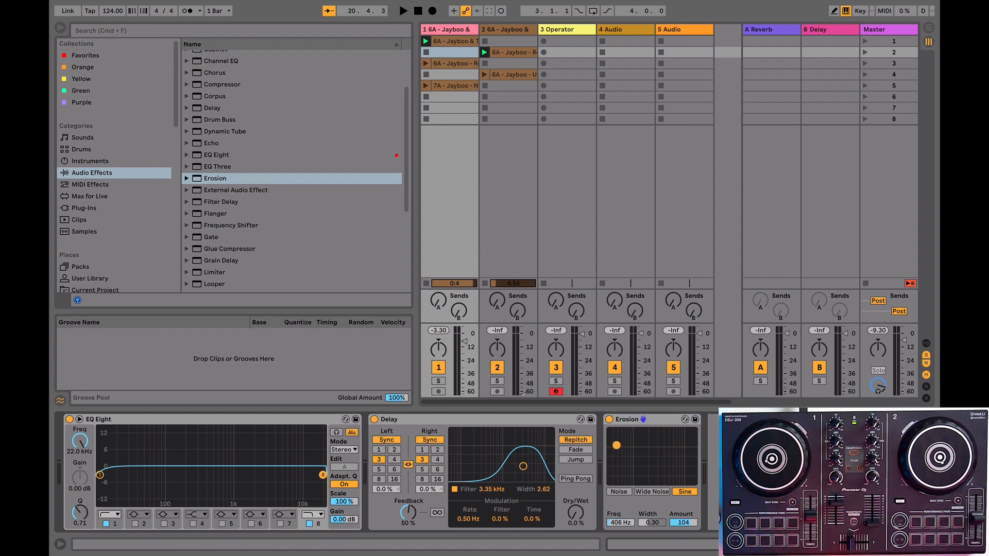
click(609, 419)
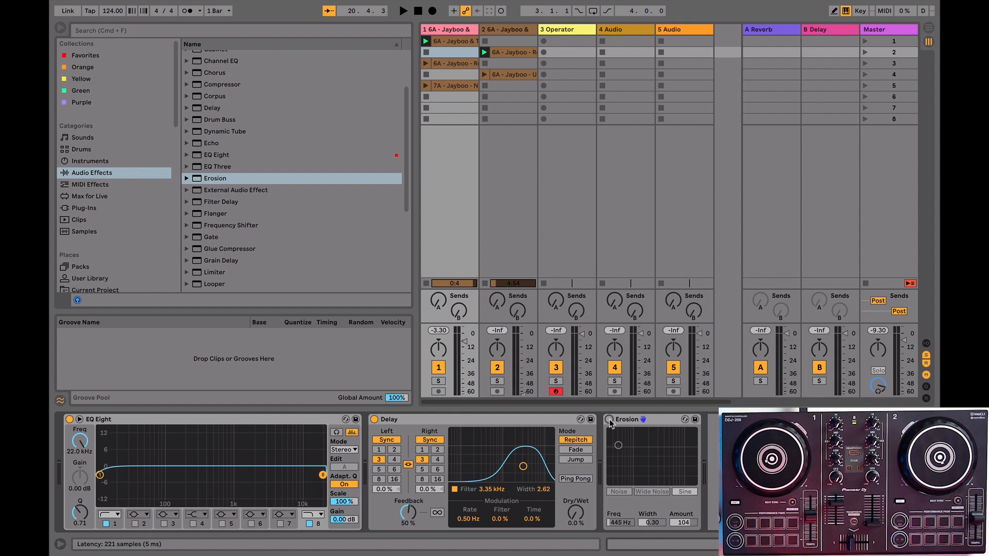
MIDI-map the on/off switch of track 1's Erosion to channel 1, CC 7, with a minimum of 2, and leave mapping mode.
key(super+m)
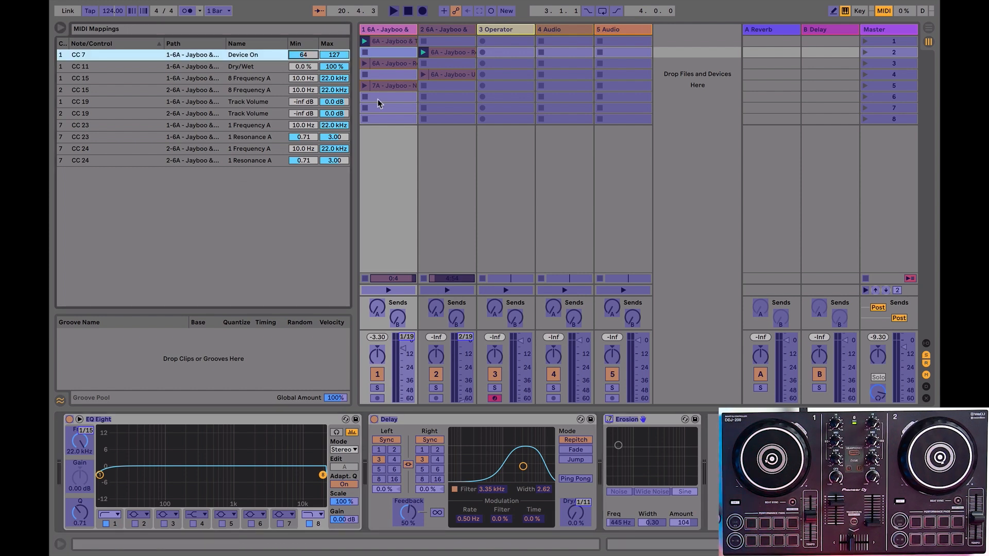
key(super+m)
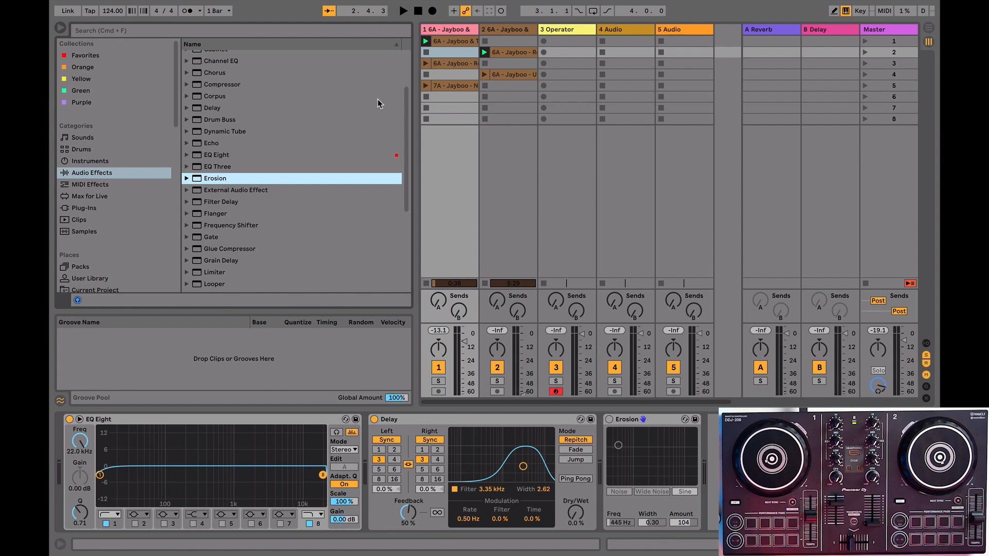
key(super+m)
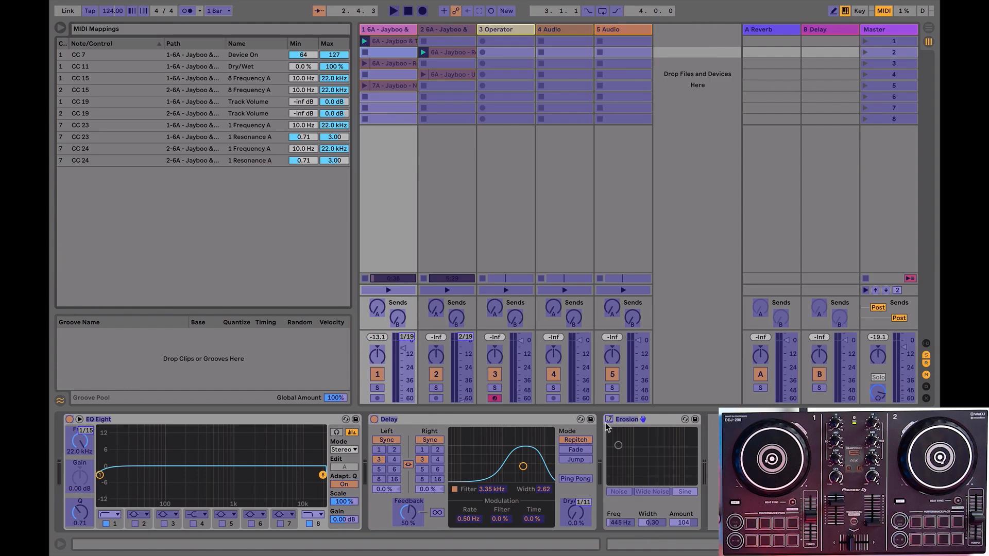
click(310, 53)
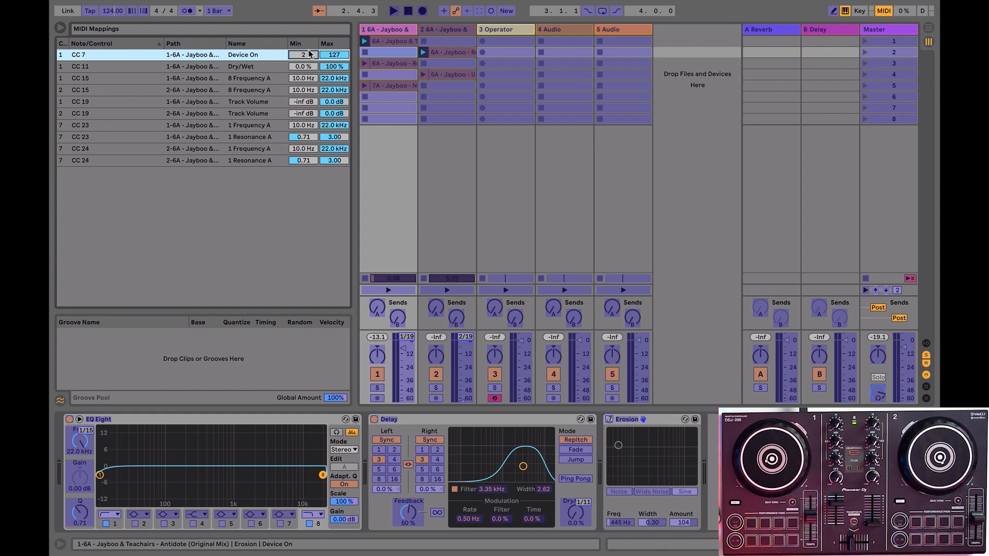
key(super+m)
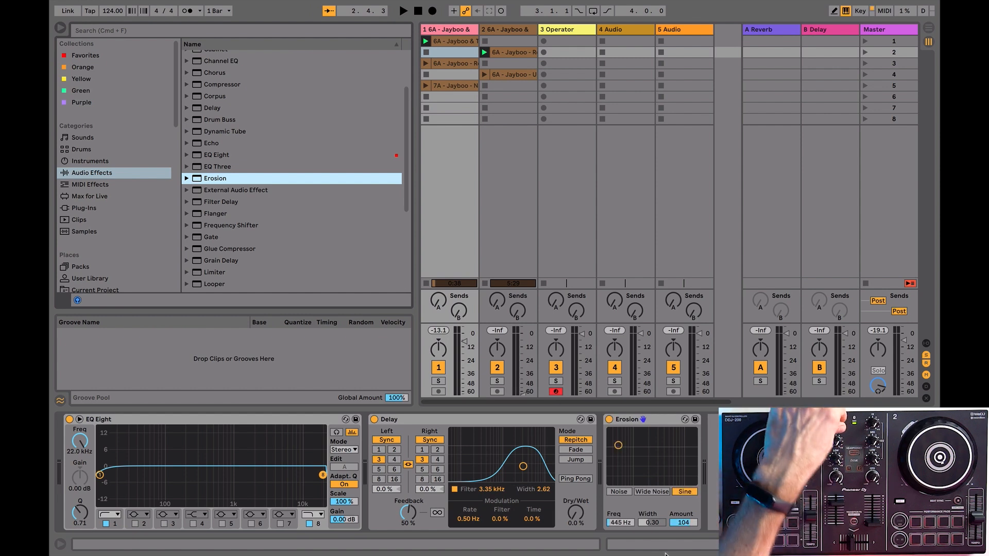
MIDI-map the frequency of track 1's Erosion to channel 1, CC 7, and leave mapping mode.
click(629, 522)
key(super+m)
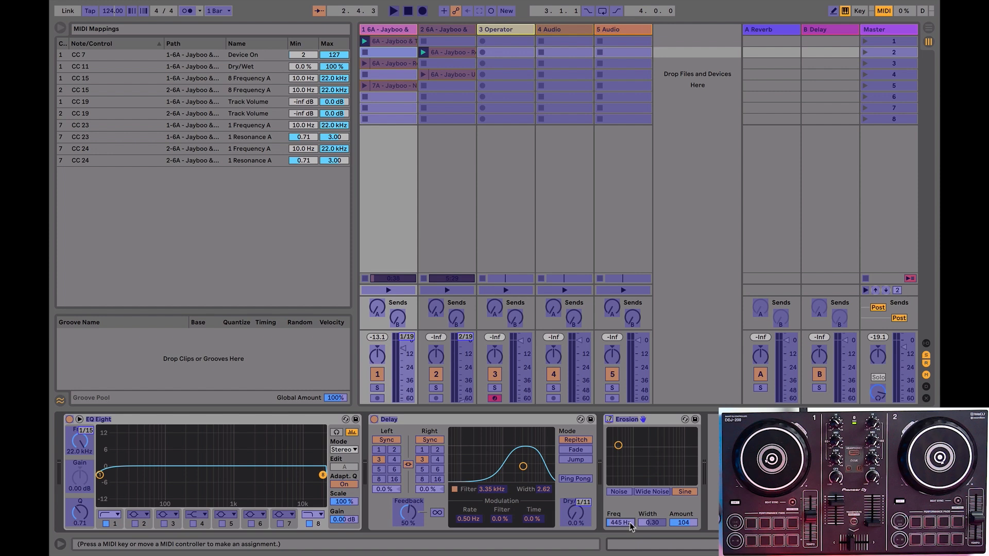
key(super+m)
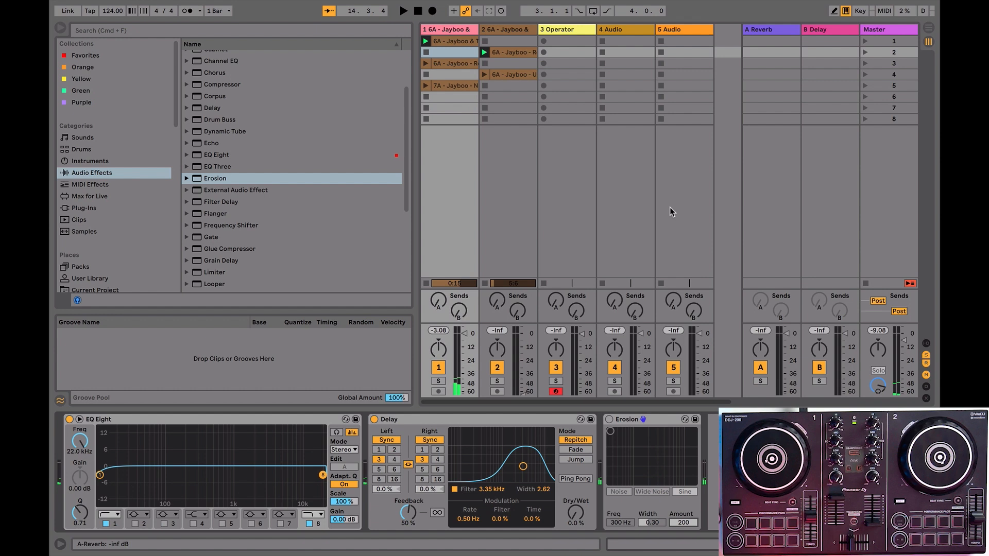
Compare the device chains of tracks 1 and 2 and add Erosion after EQ Eight on track 2.
click(507, 30)
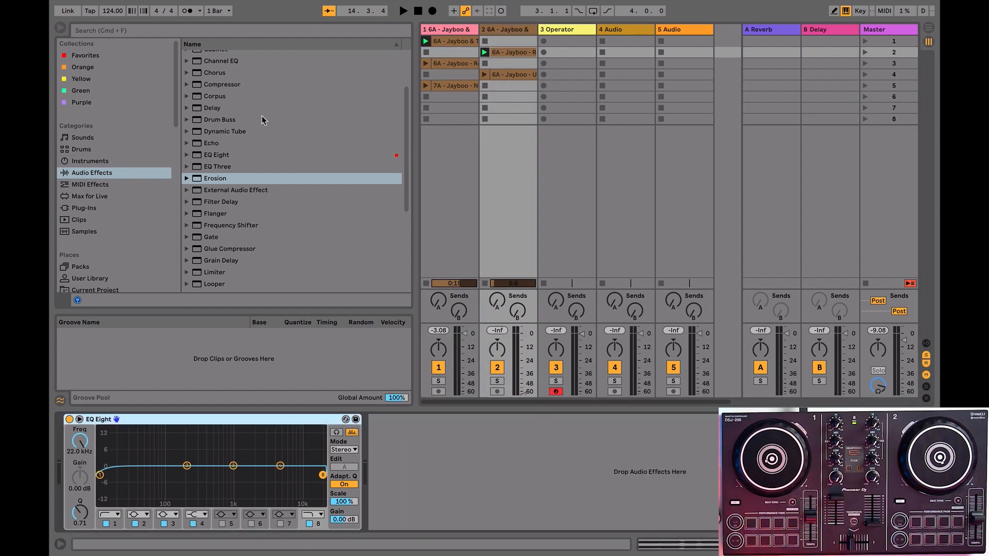
scroll(267, 100, up, 3)
click(452, 29)
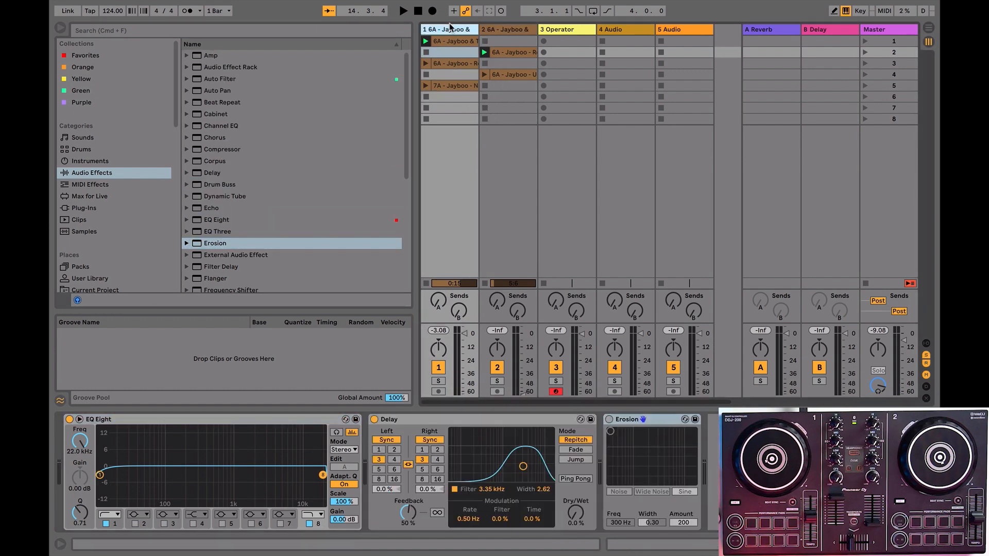
click(512, 30)
click(474, 30)
click(498, 34)
drag(217, 244, 453, 361)
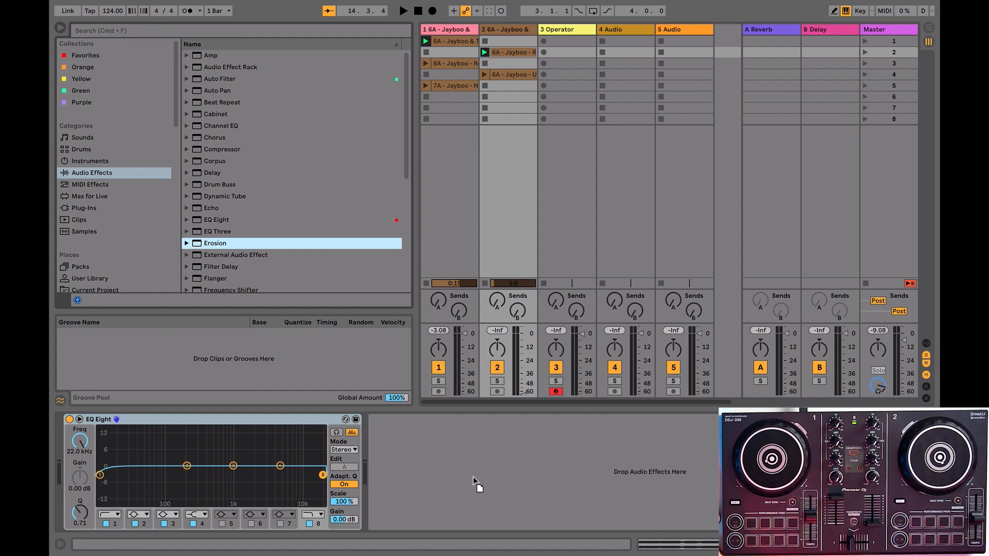
drag(469, 436, 470, 437)
Insert a Delay between EQ Eight and Erosion on track 2 and set its filter to 3.47 kHz with a width of 3.41.
drag(224, 172, 348, 446)
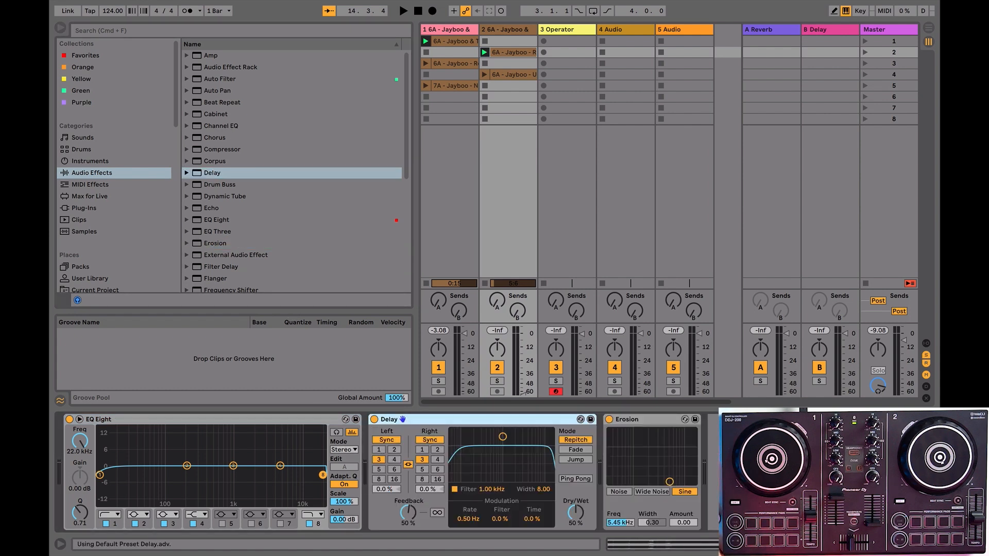
drag(503, 436, 523, 449)
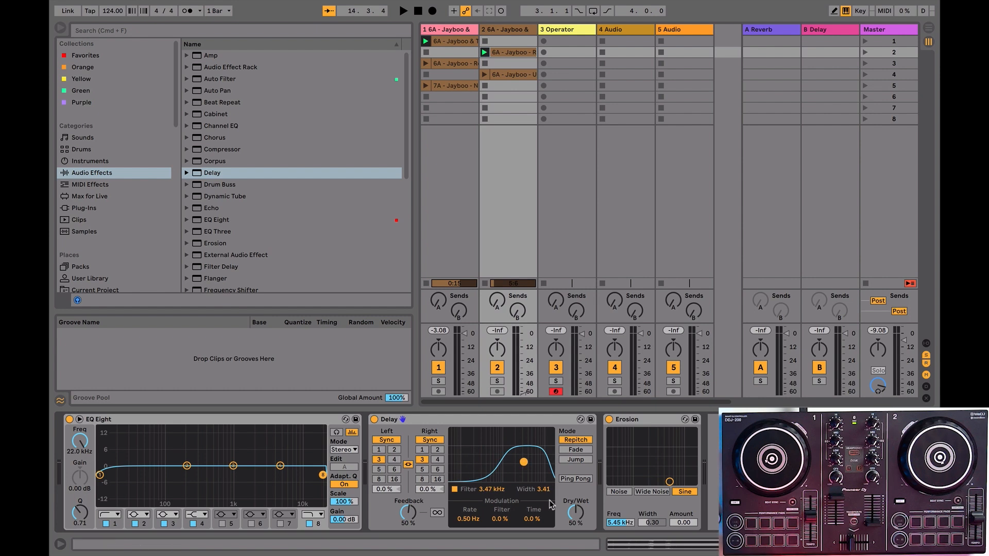
On track 2, MIDI-map Delay's Dry/Wet to channel 2, CC 11, and Erosion's on/off switch to channel 2, CC 7, with a minimum of 2.
key(super+m)
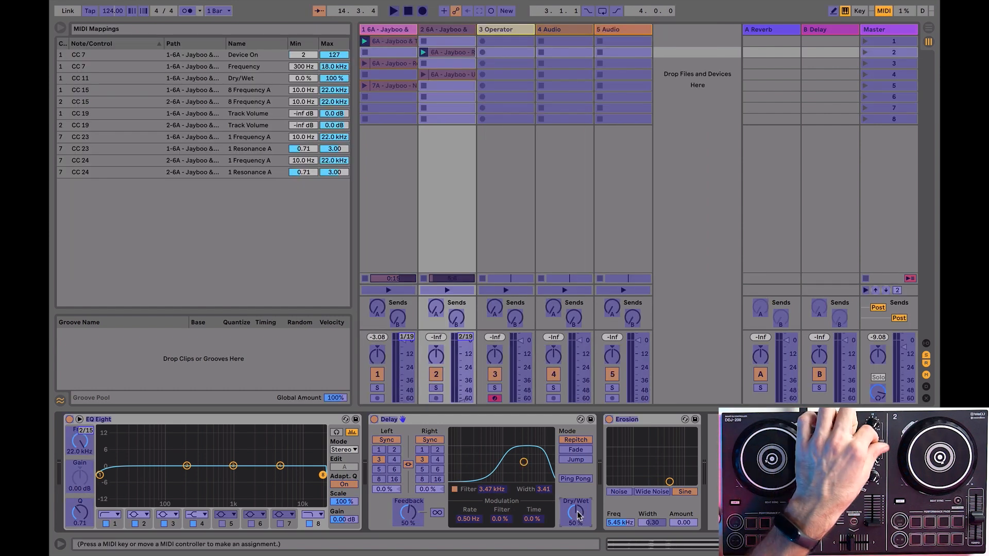
click(609, 419)
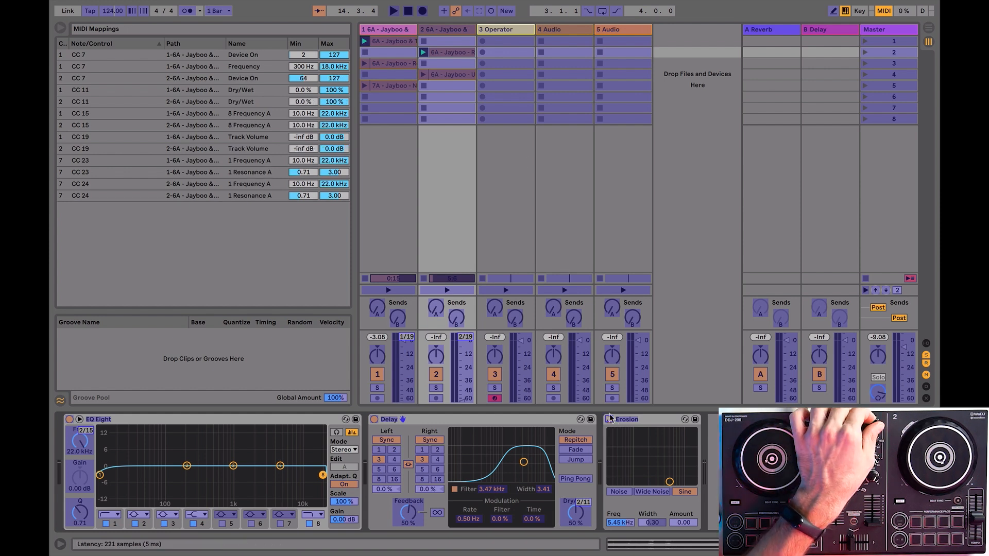
click(312, 79)
click(312, 79)
text(2)
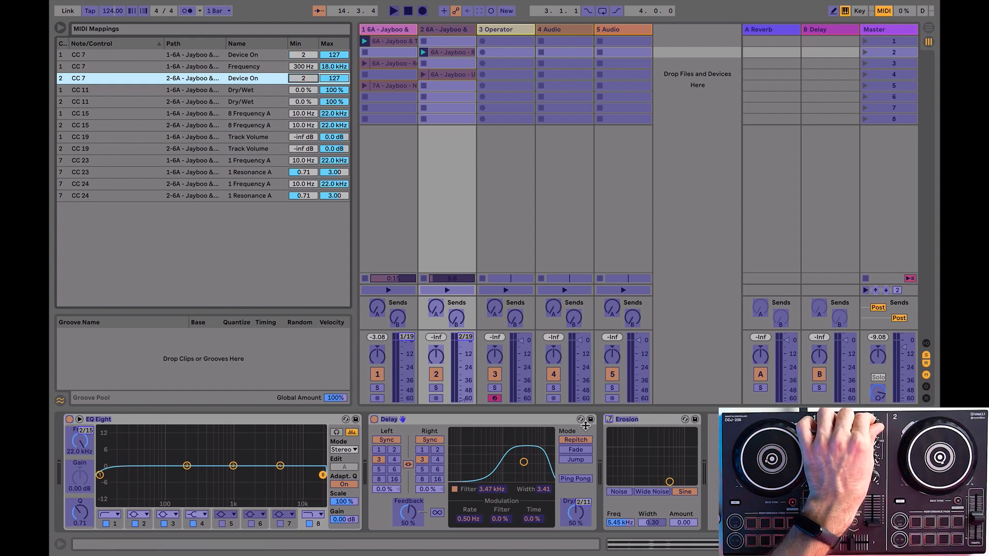
Check track 2's Delay and Erosion mappings, map Erosion's frequency to channel 2, CC 7, and leave mapping mode.
click(575, 513)
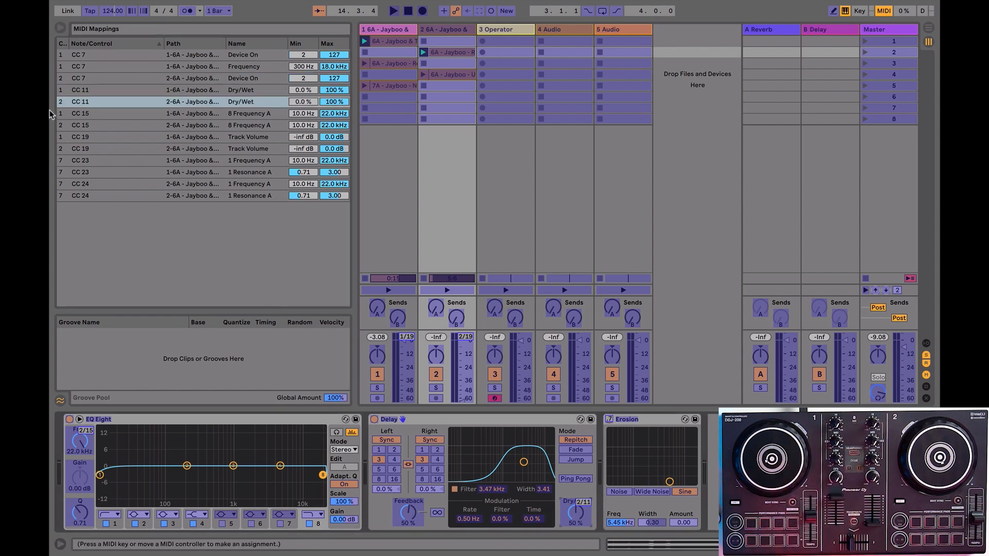
click(610, 420)
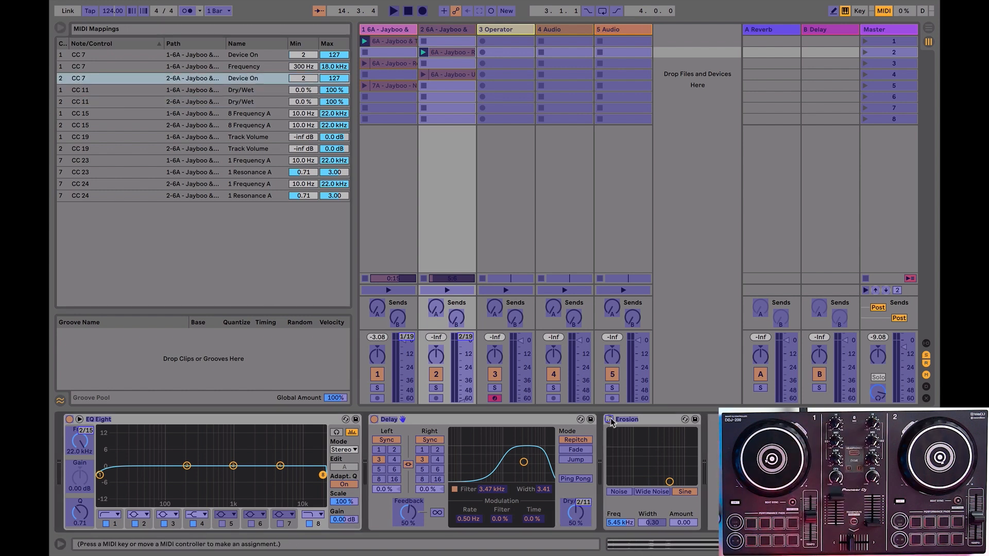
click(579, 507)
click(609, 420)
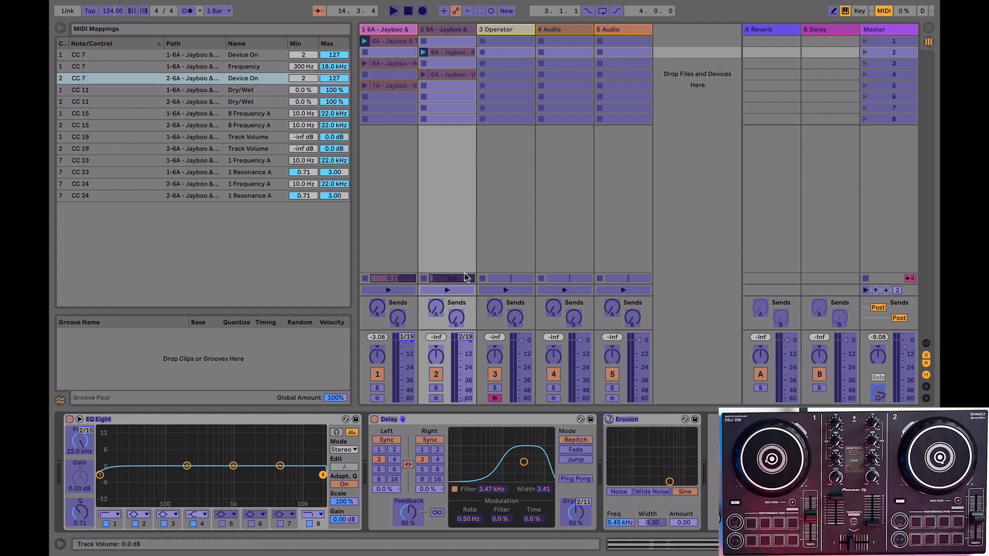
click(611, 434)
click(619, 522)
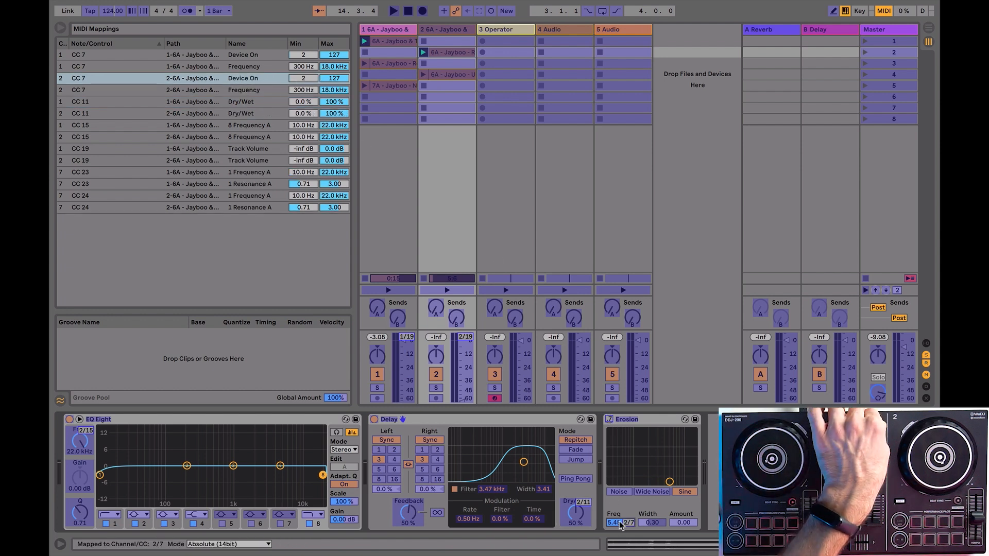
key(super+m)
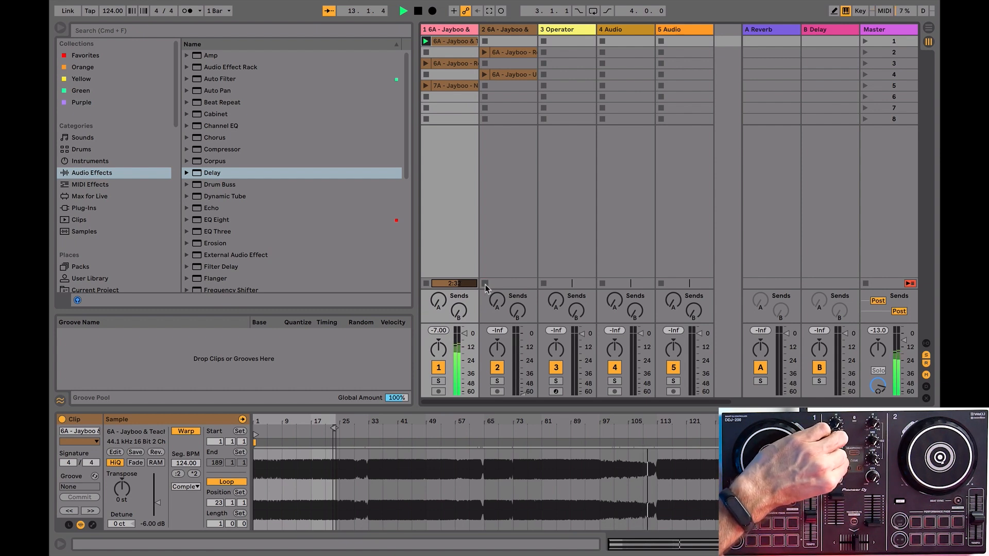
Launch the row 2 clip on track 2 and stop the clip playing on track 1.
click(484, 52)
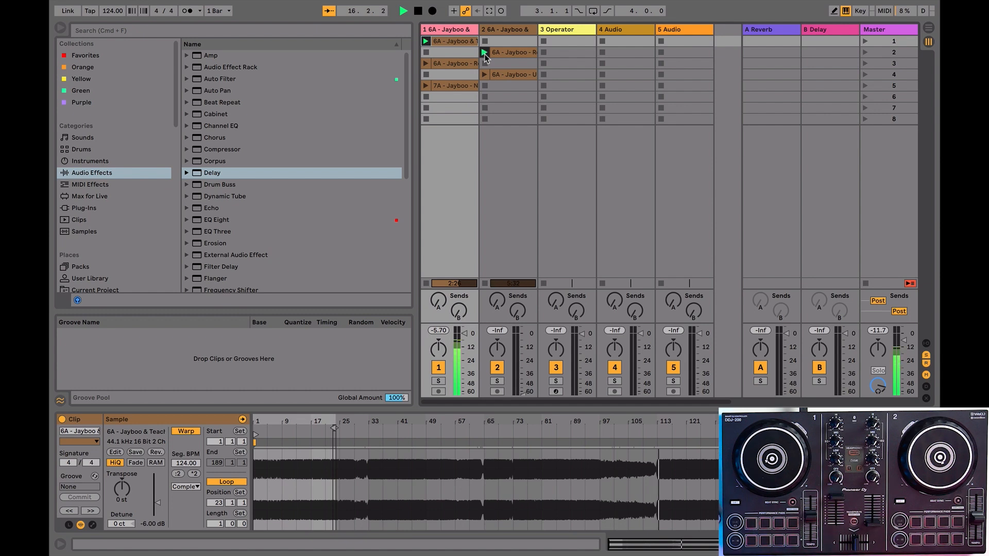
click(510, 30)
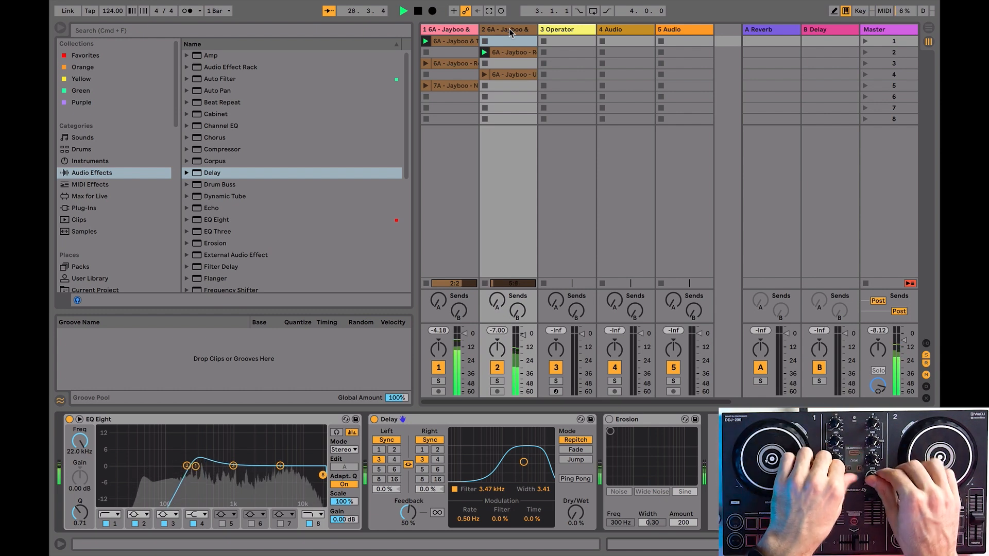
click(502, 53)
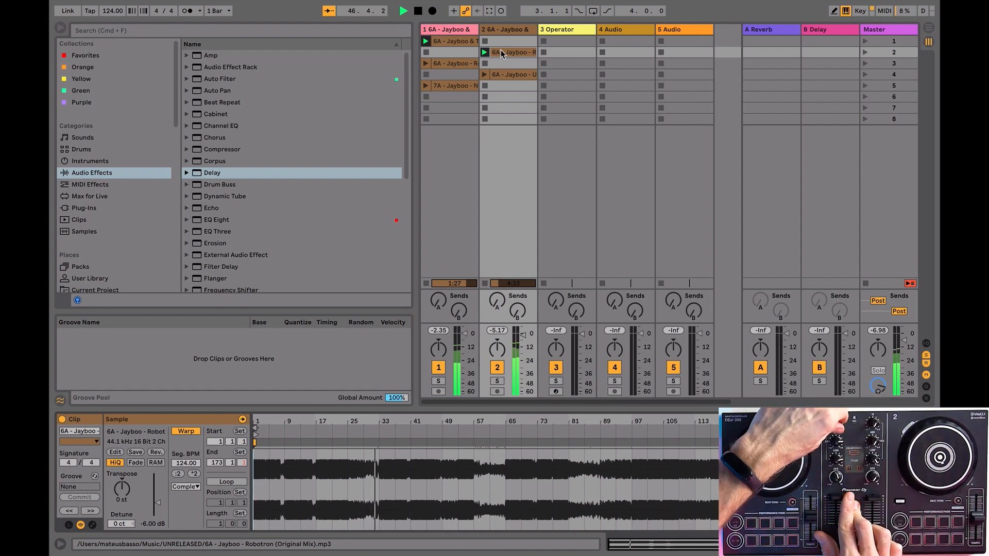
click(427, 52)
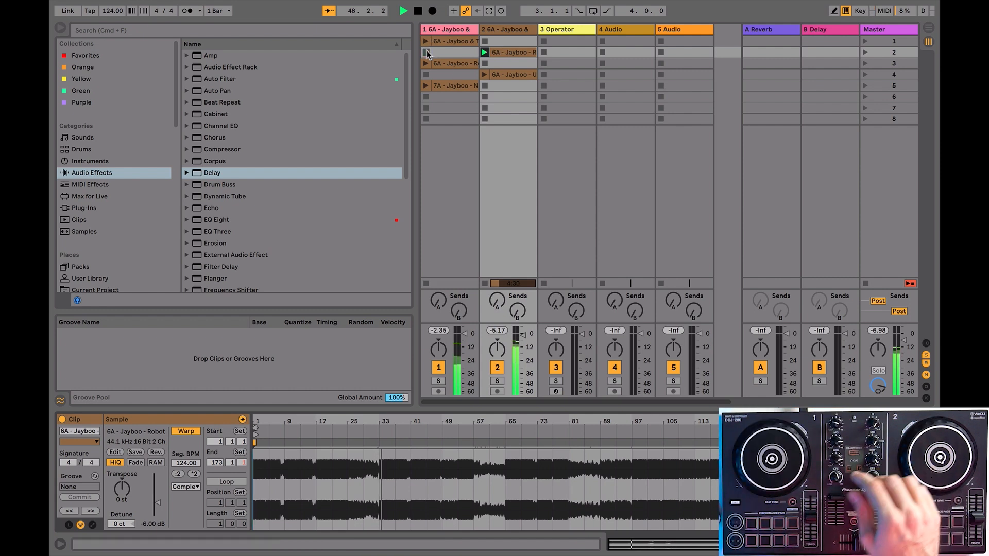